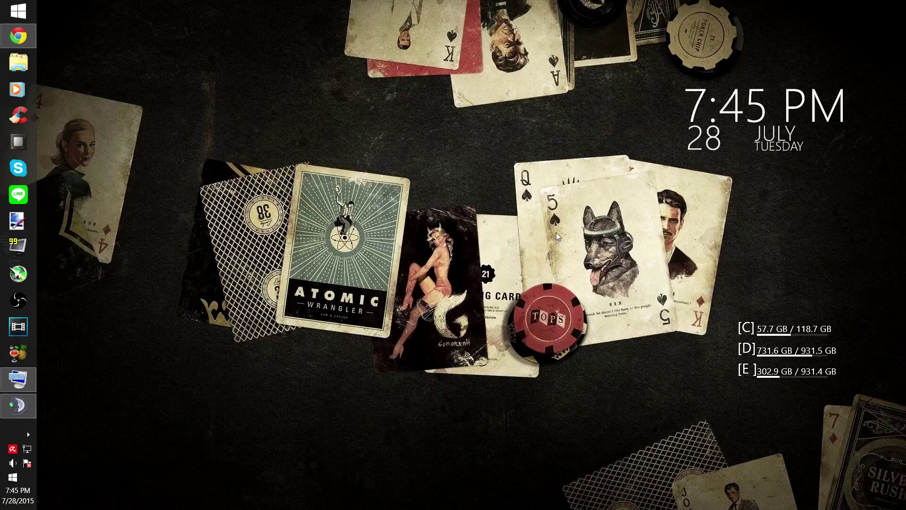
left_click_drag(46, 32, 905, 499)
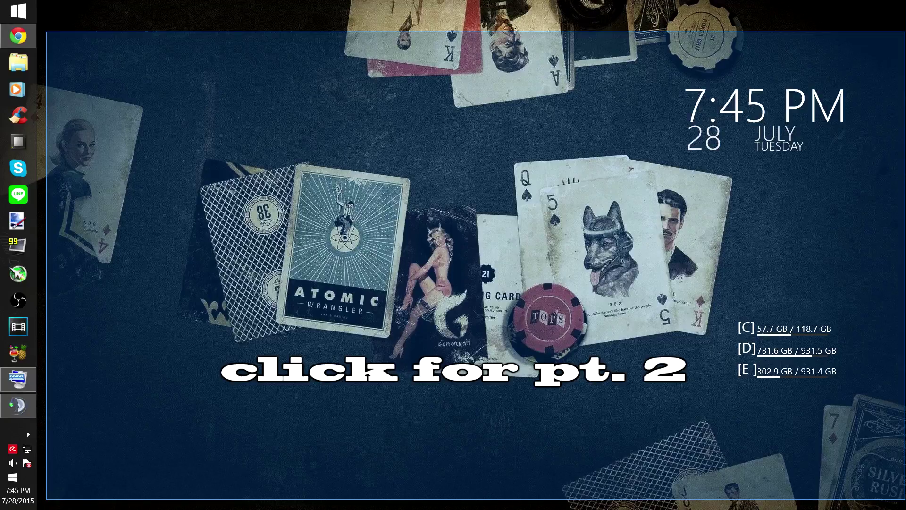
left_click_drag(905, 499, 905, 499)
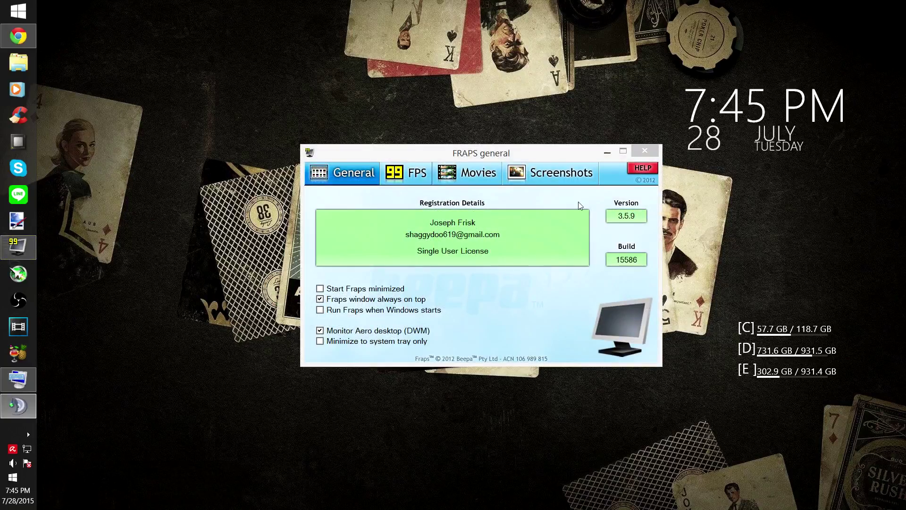
Close Fraps and set the video recording file format in Action! to MP4
left_click(645, 152)
left_click(521, 303)
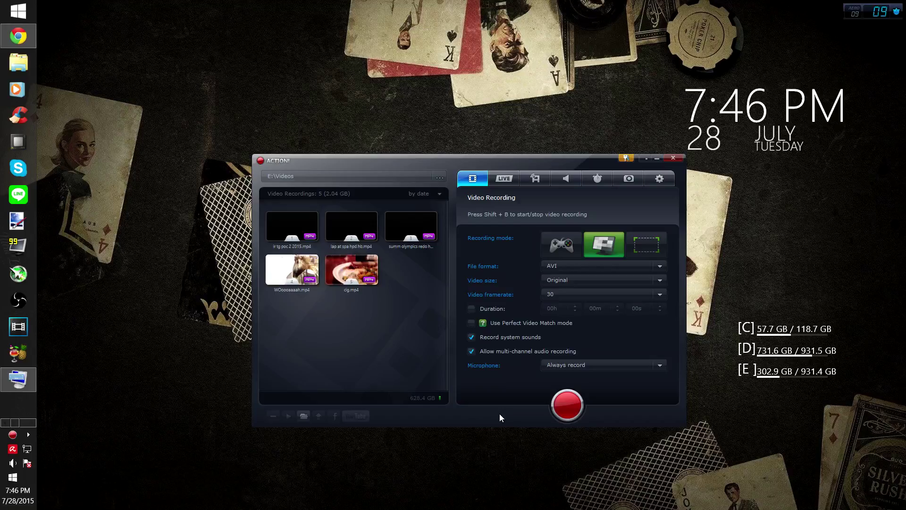
left_click(583, 267)
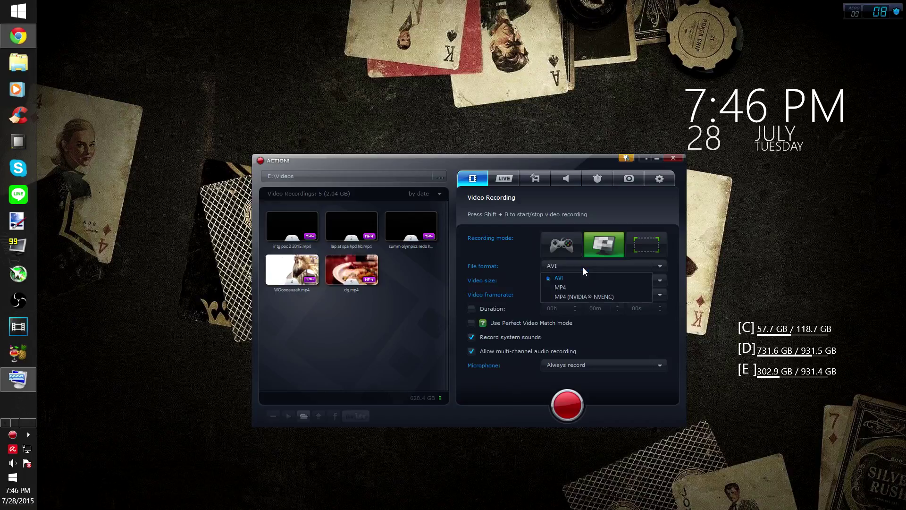
left_click(580, 286)
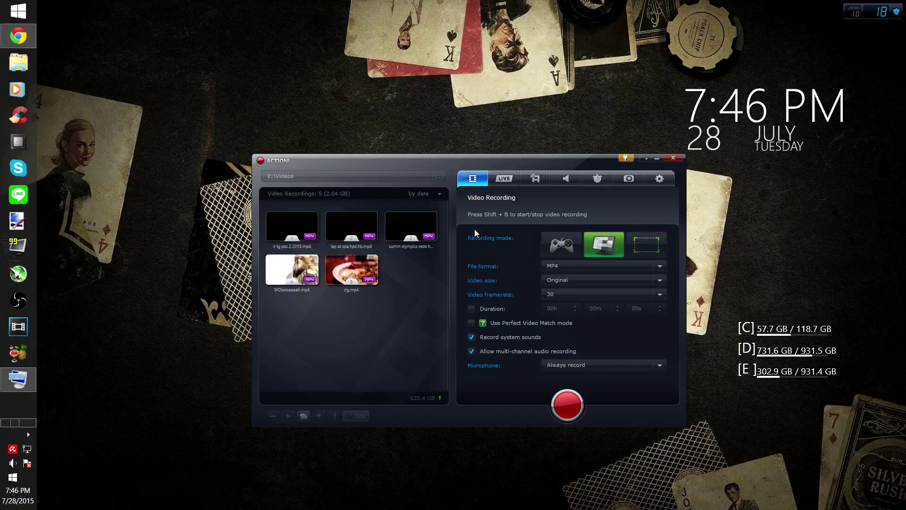
Close Action! along with the Mirillis store page it opens, and return to the desktop
left_click(666, 158)
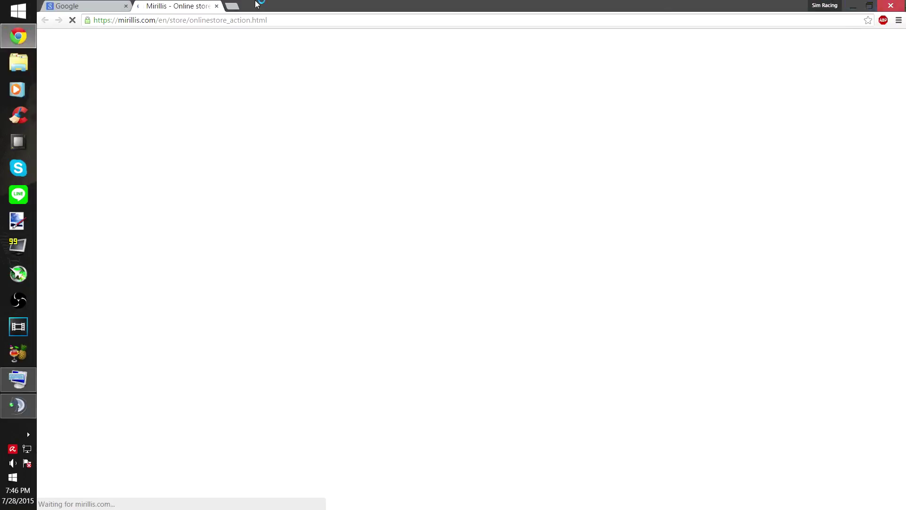
key("ctrl+w")
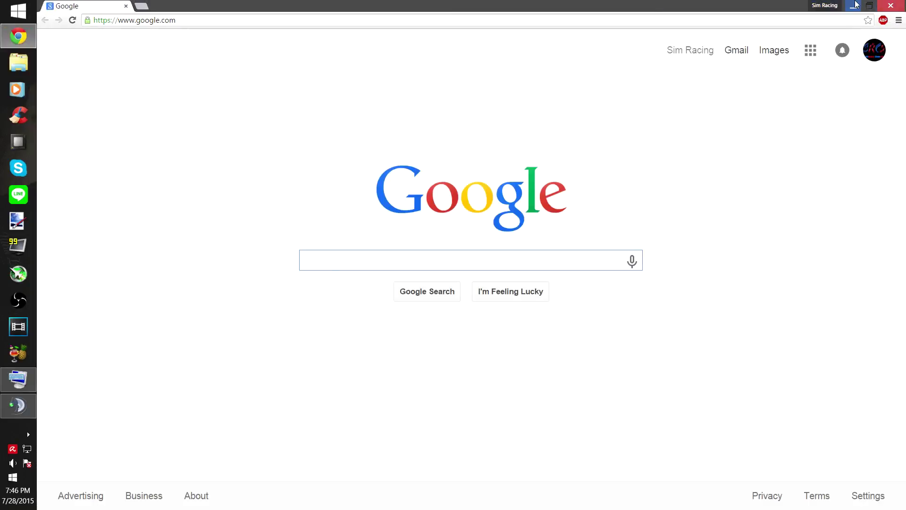
left_click(853, 5)
left_click(640, 191)
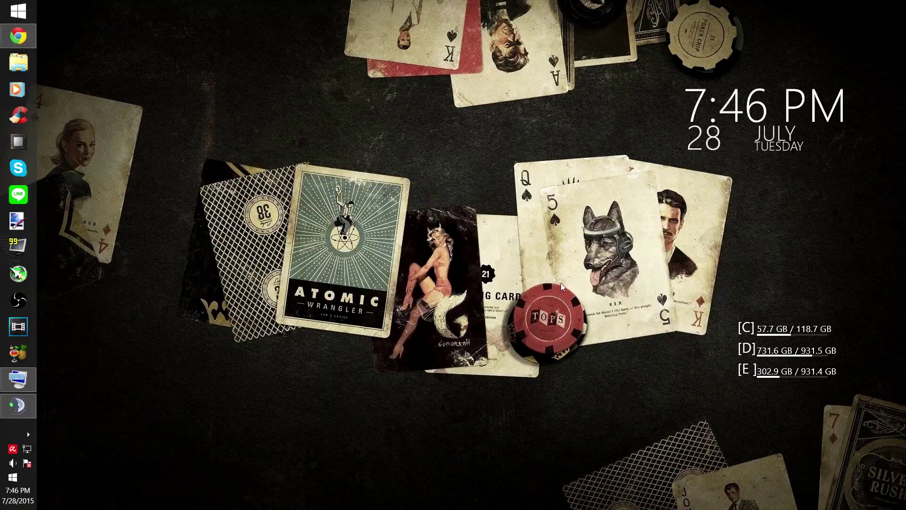
Open the ShadowPlay preferences in NVIDIA GeForce Experience and review the overlay, microphone, keyboard shortcut and recording location settings
left_click(28, 434)
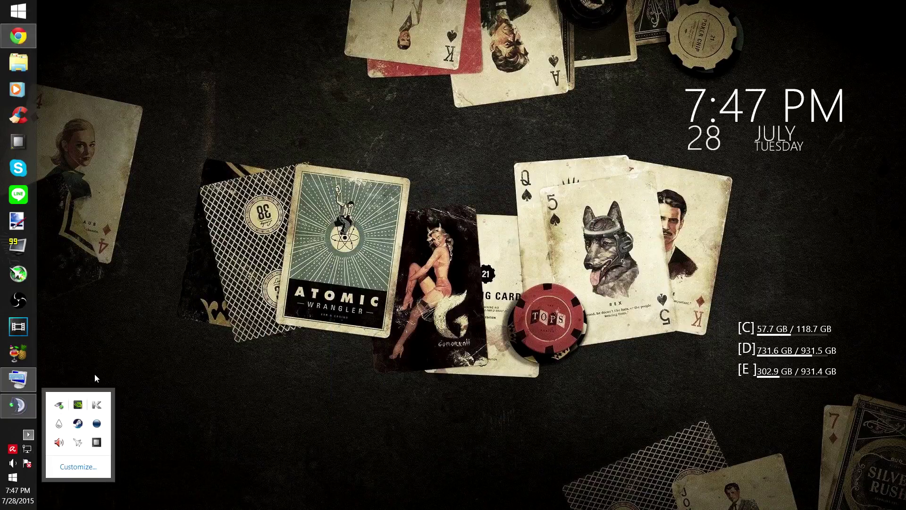
right_click(78, 405)
left_click(113, 413)
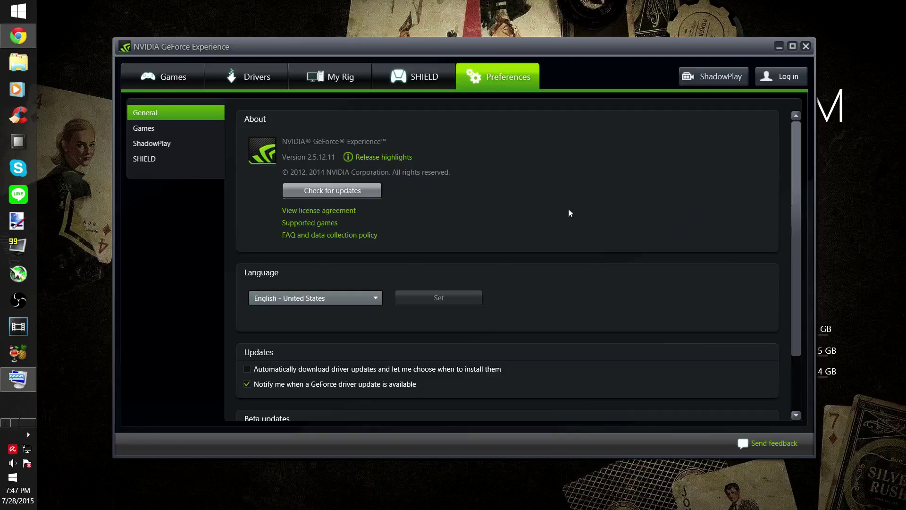
left_click(158, 142)
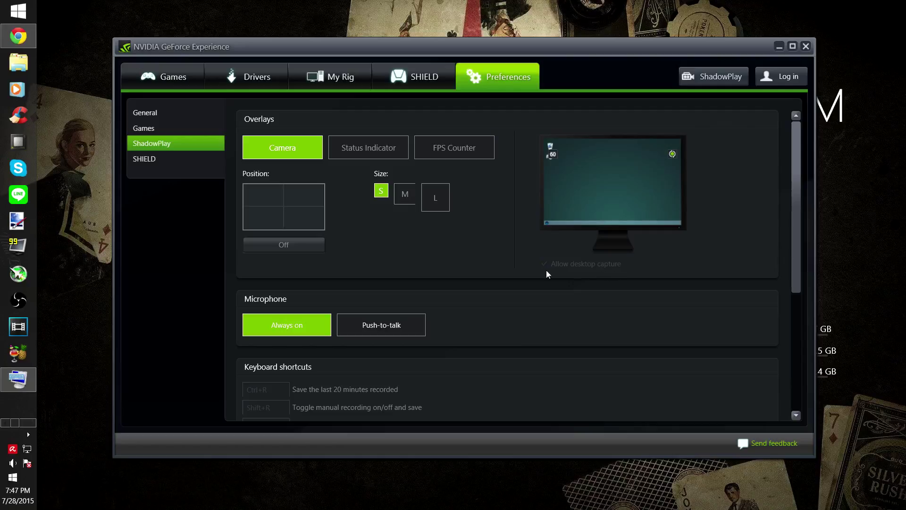
scroll(453, 313, "down", 3)
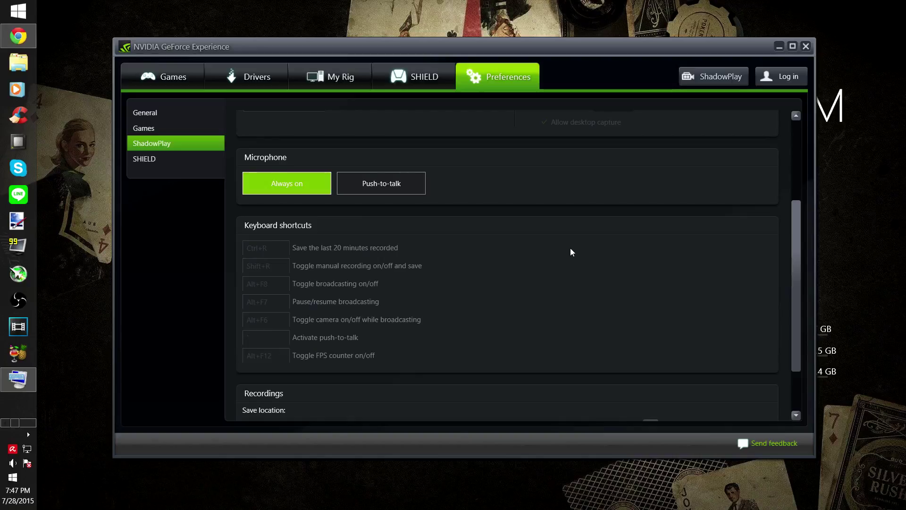
scroll(481, 286, "down", 3)
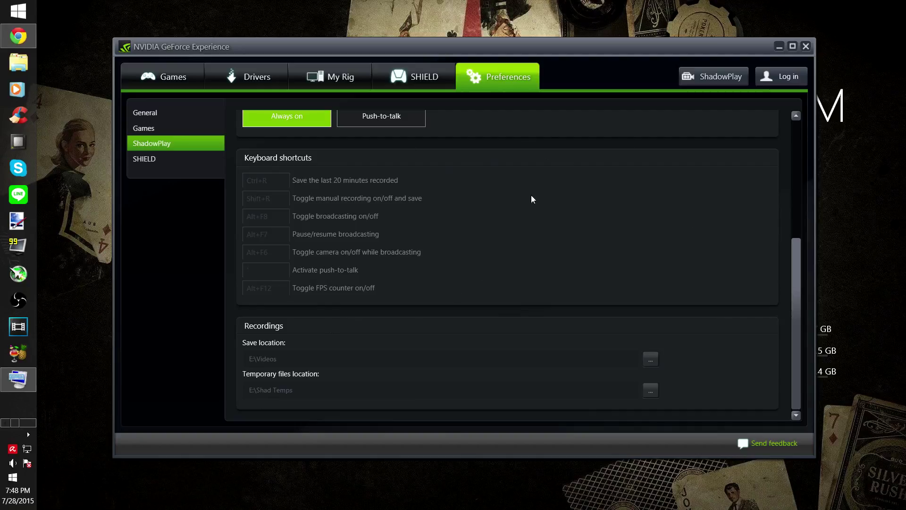
View the ShadowPlay recording controls and close GeForce Experience
left_click(715, 83)
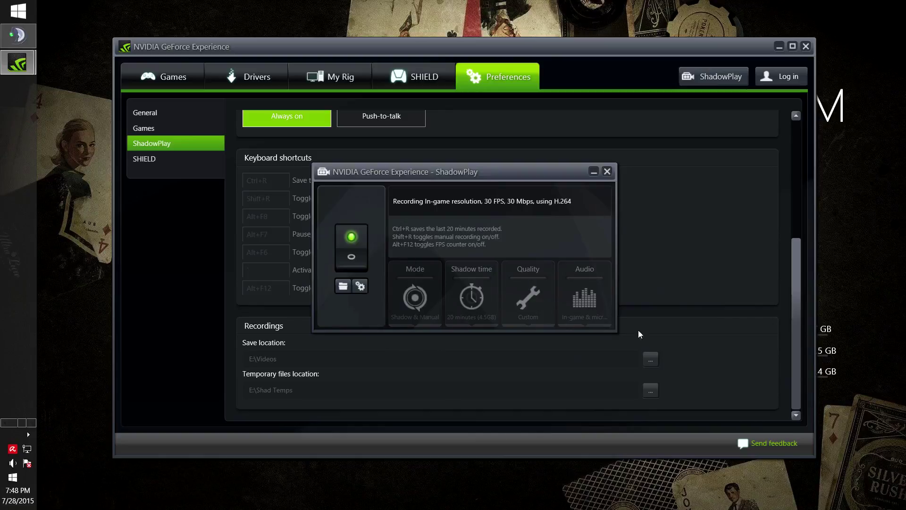
left_click(805, 49)
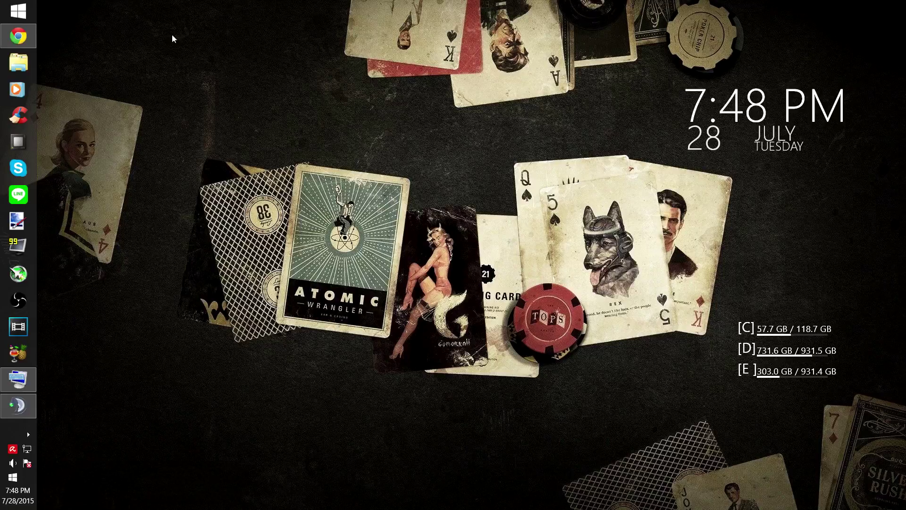
Search Google in Chrome for "open broadcaster software" and open the official obsproject.com site
left_click(18, 36)
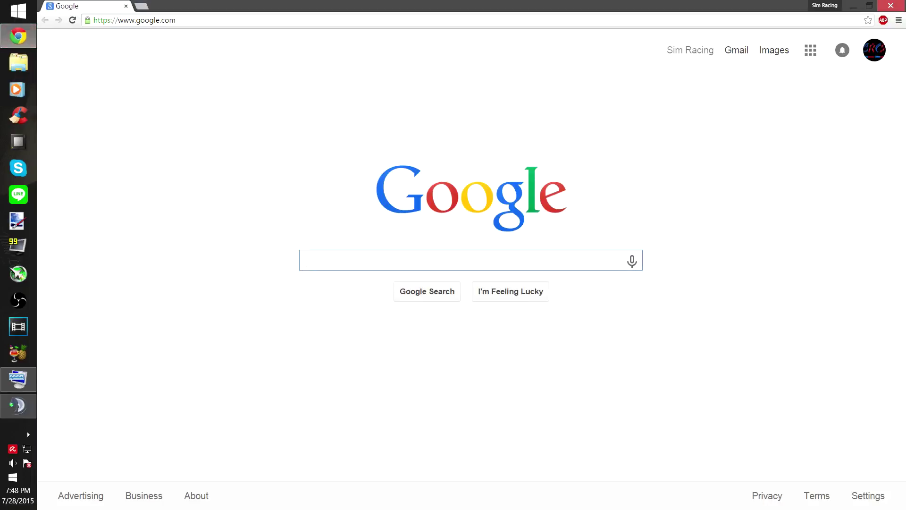
type("open b")
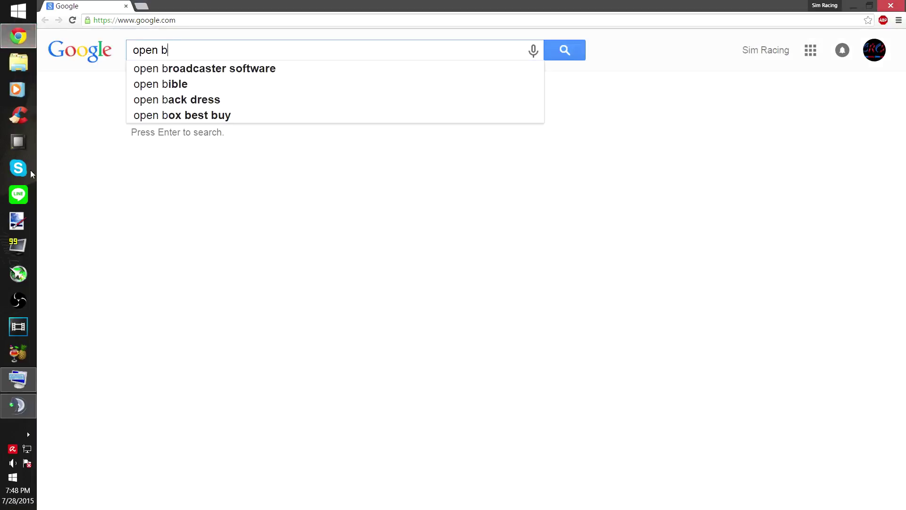
left_click(232, 71)
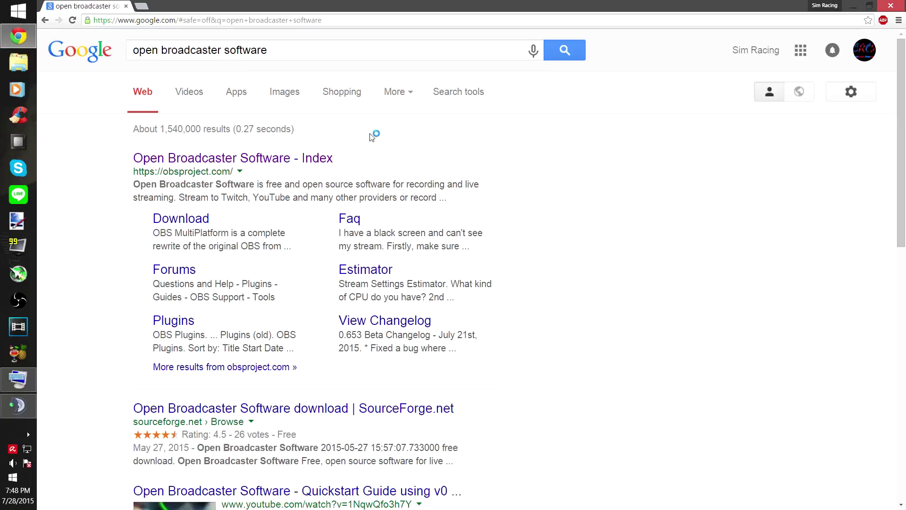
left_click_drag(133, 171, 229, 169)
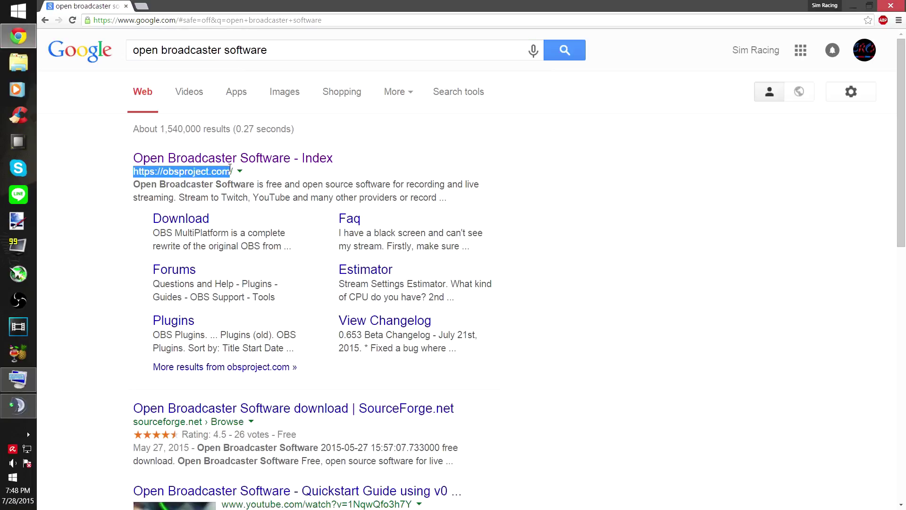
left_click(252, 158)
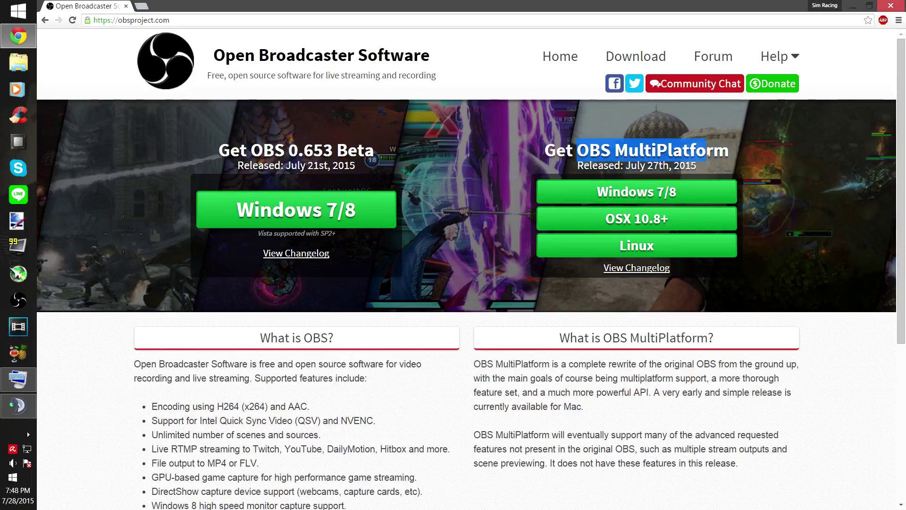
Examine the OBS and OBS MultiPlatform download options on the site, and close the browser
left_click_drag(729, 150, 577, 150)
left_click(633, 150)
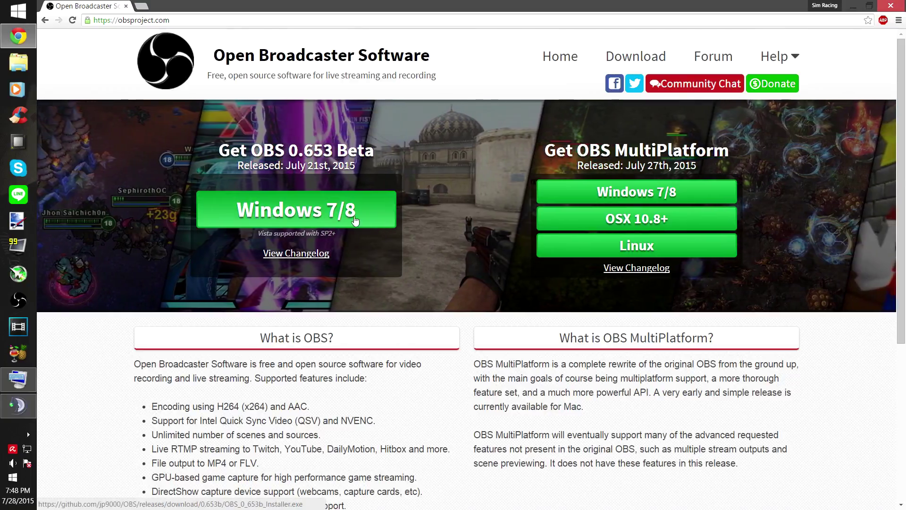
left_click(891, 5)
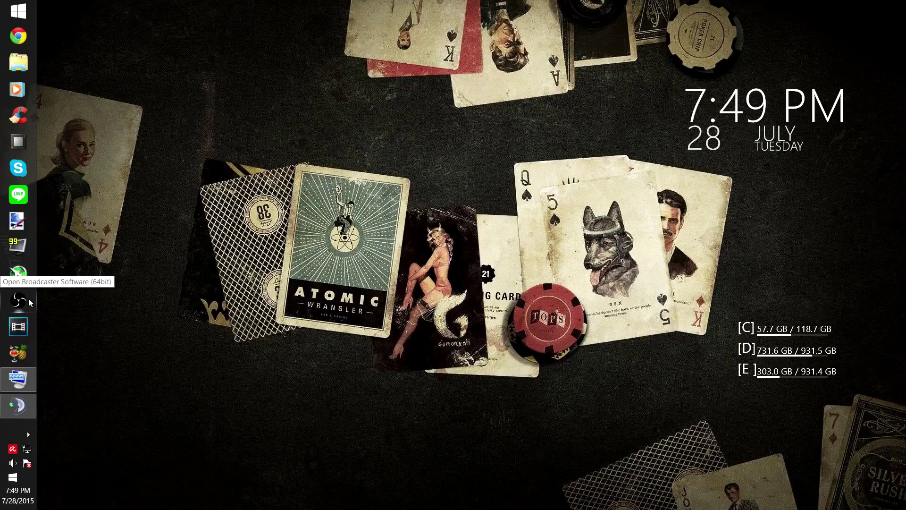
Find the 64-bit Open Broadcaster Software entry in the list of installed apps, check its options, and return to the desktop
left_click(18, 10)
left_click(66, 483)
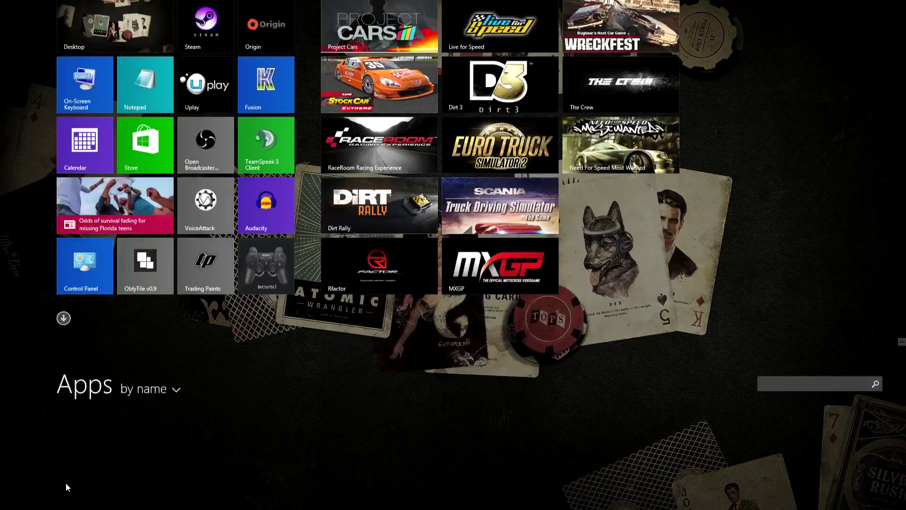
left_click_drag(191, 505, 511, 505)
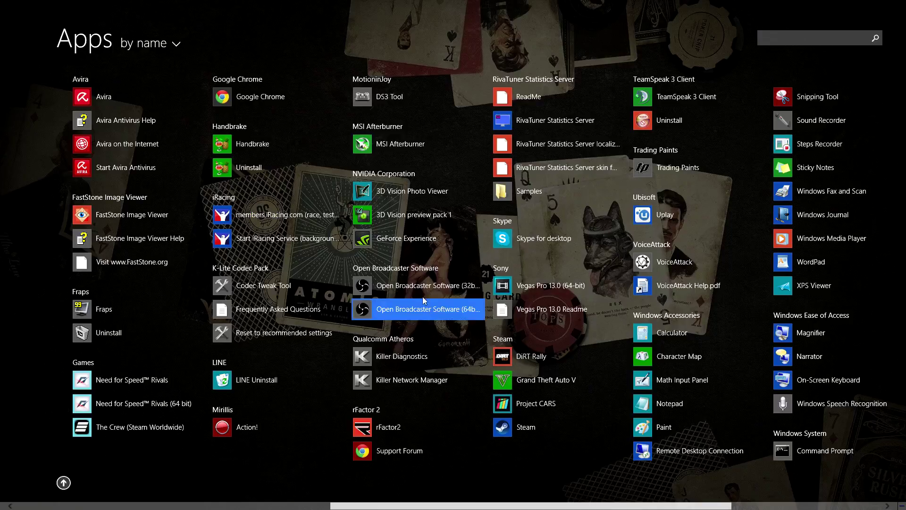
right_click(434, 311)
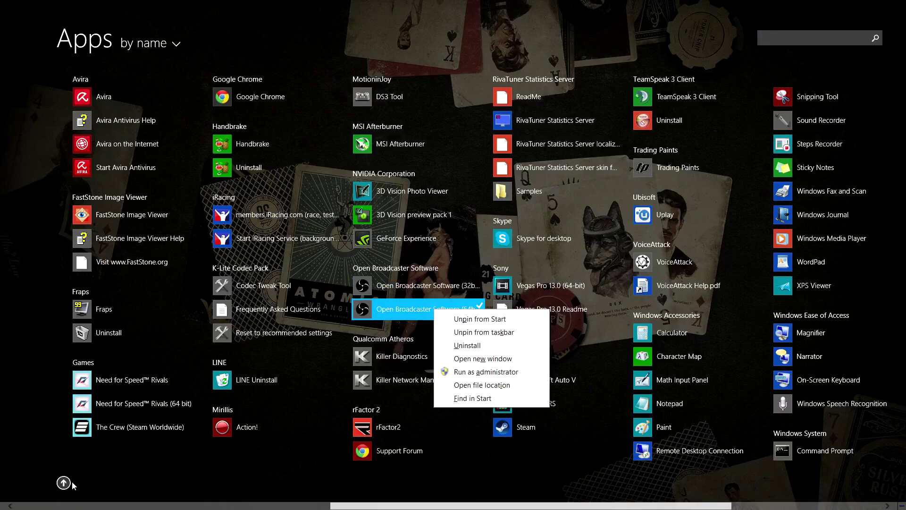
left_click(126, 488)
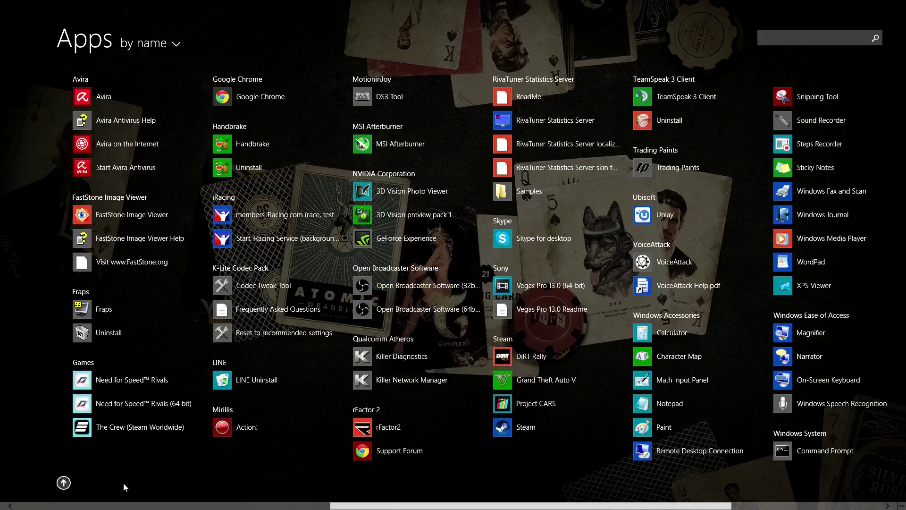
left_click(2, 4)
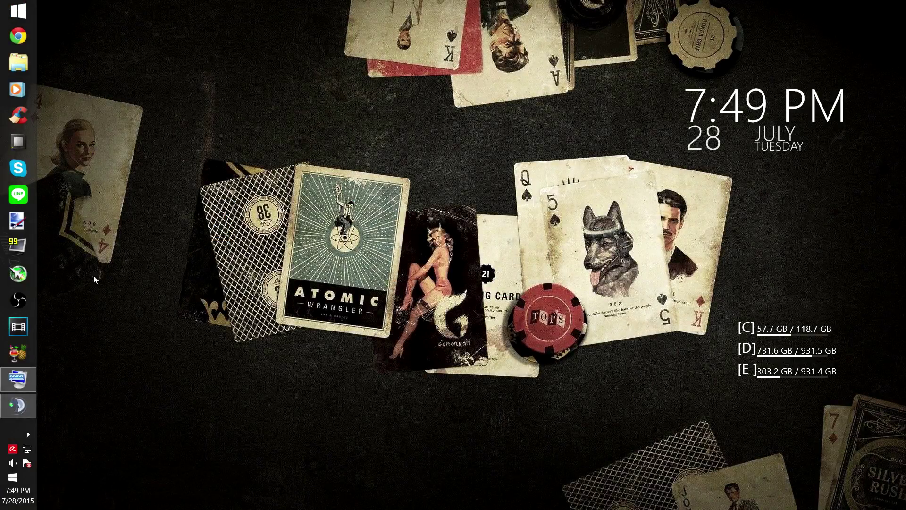
Launch the 64-bit Open Broadcaster Software and briefly run its stream preview
left_click(18, 300)
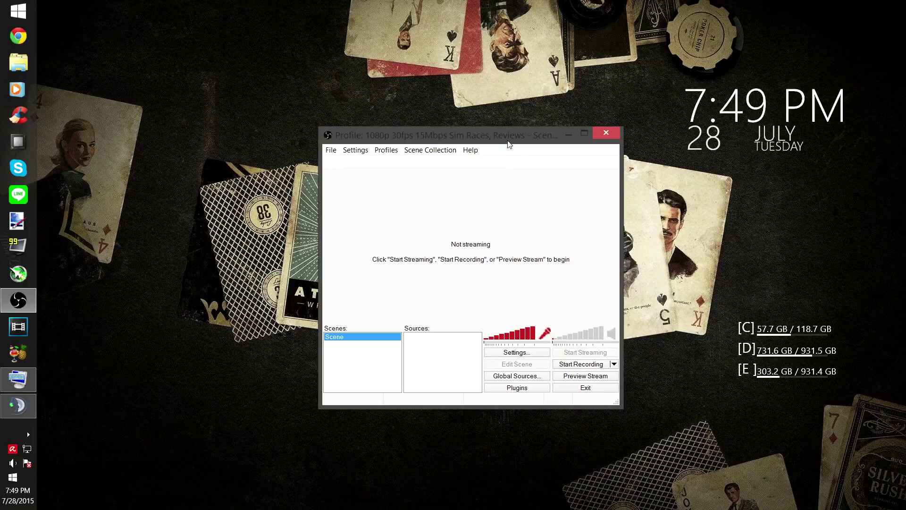
left_click(580, 377)
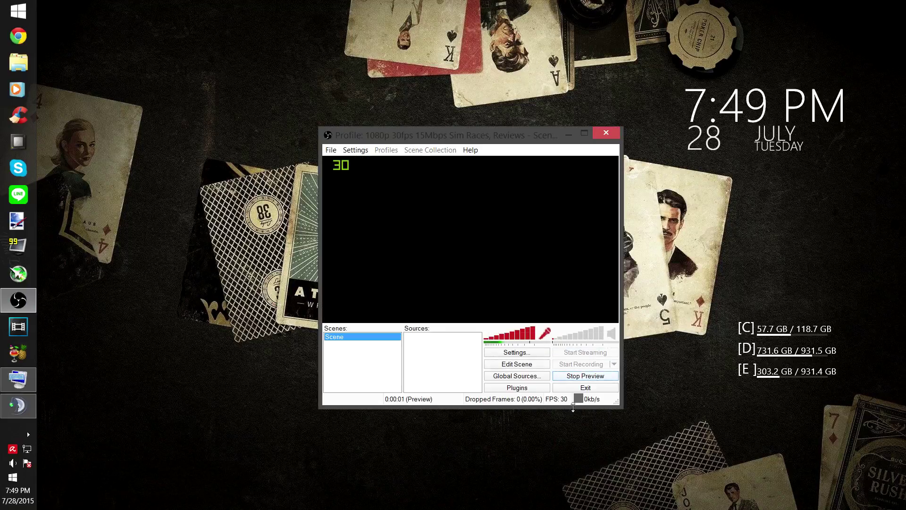
left_click(569, 377)
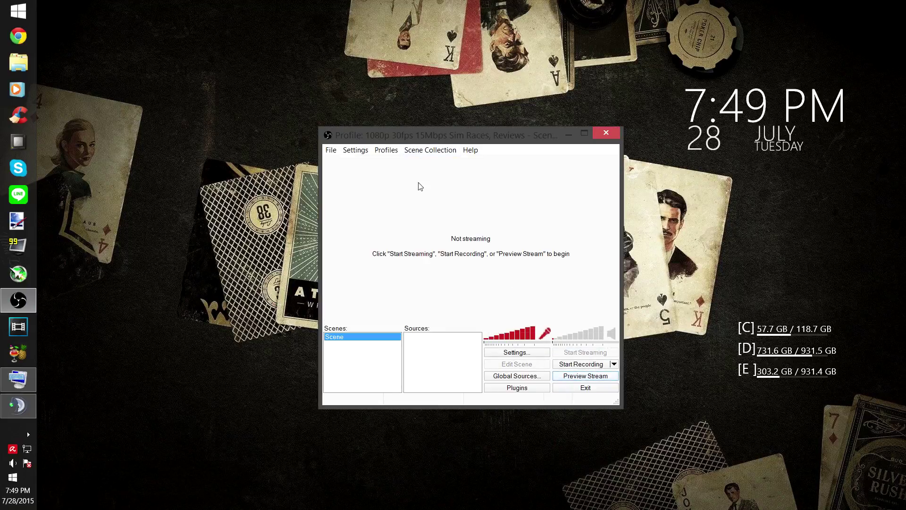
Create a new profile named "test"
left_click(395, 152)
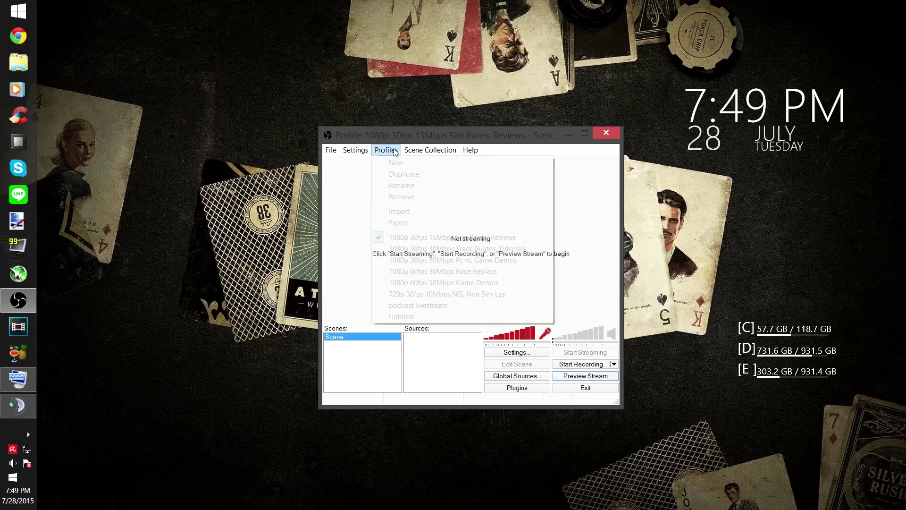
left_click(395, 163)
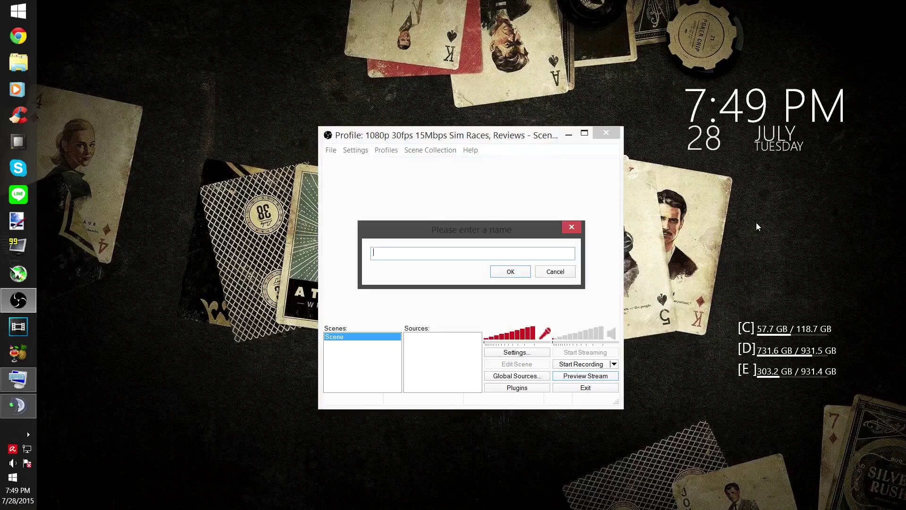
type("test")
left_click(510, 272)
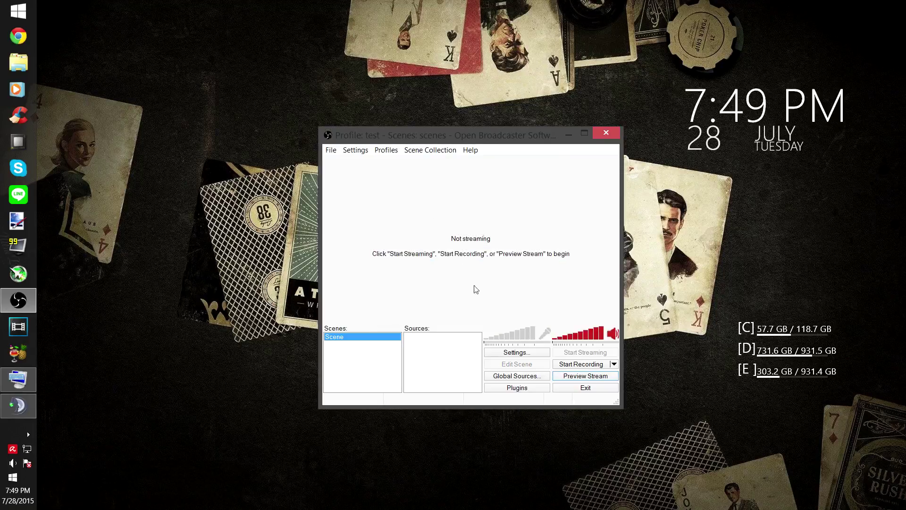
Start and stop a stream preview using the test profile
left_click(573, 376)
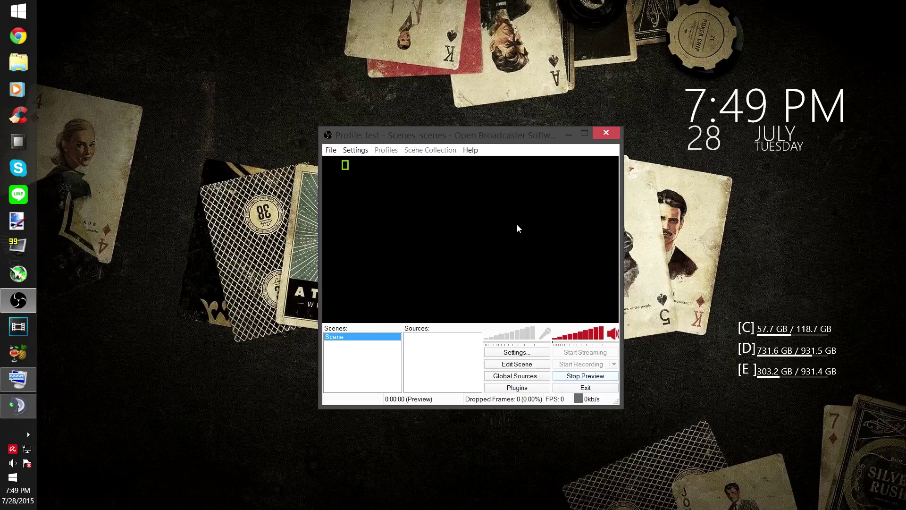
left_click(573, 378)
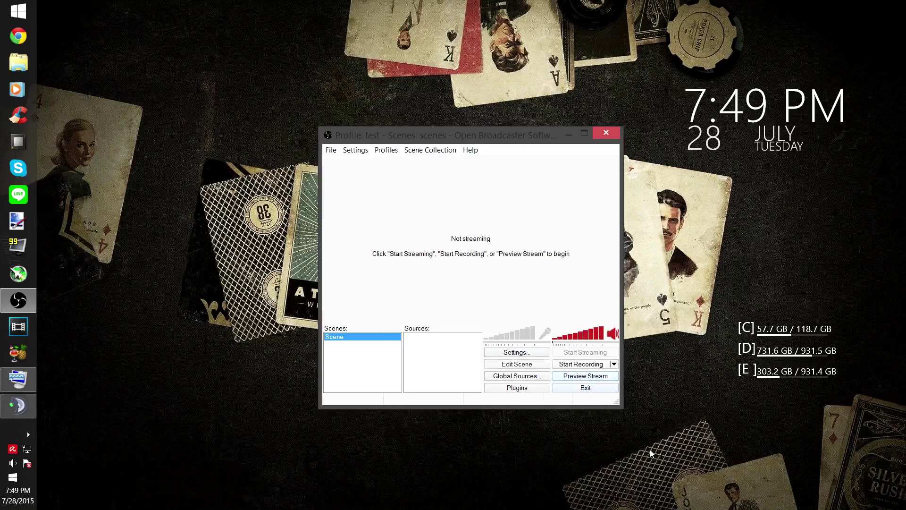
Open the general settings and look through the available interface languages without changing English
left_click(355, 150)
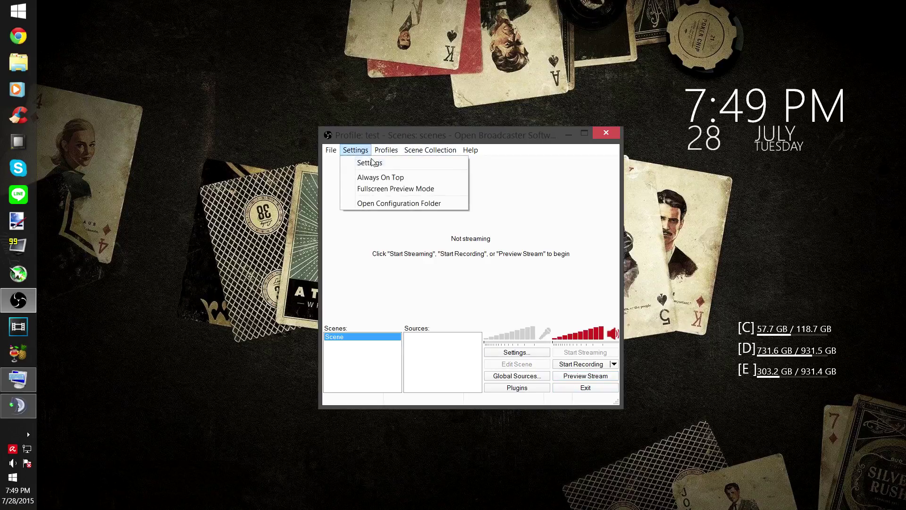
left_click(373, 162)
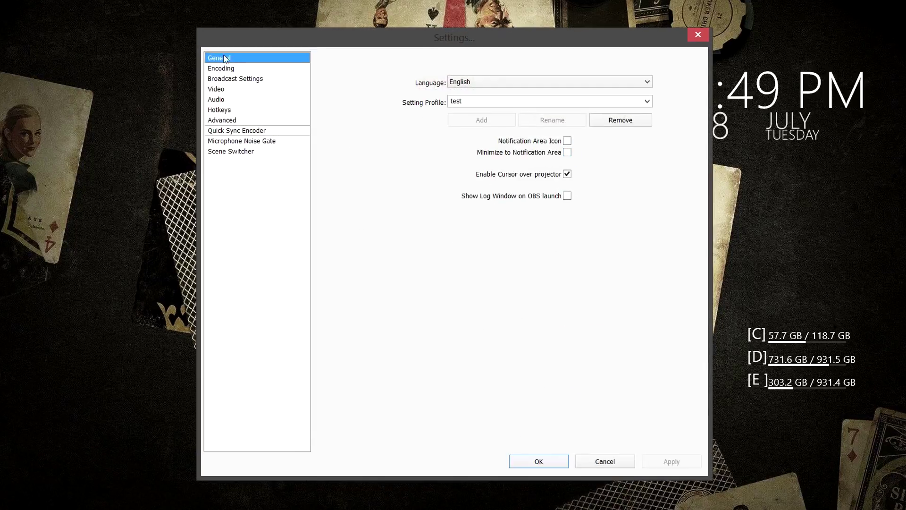
left_click(481, 83)
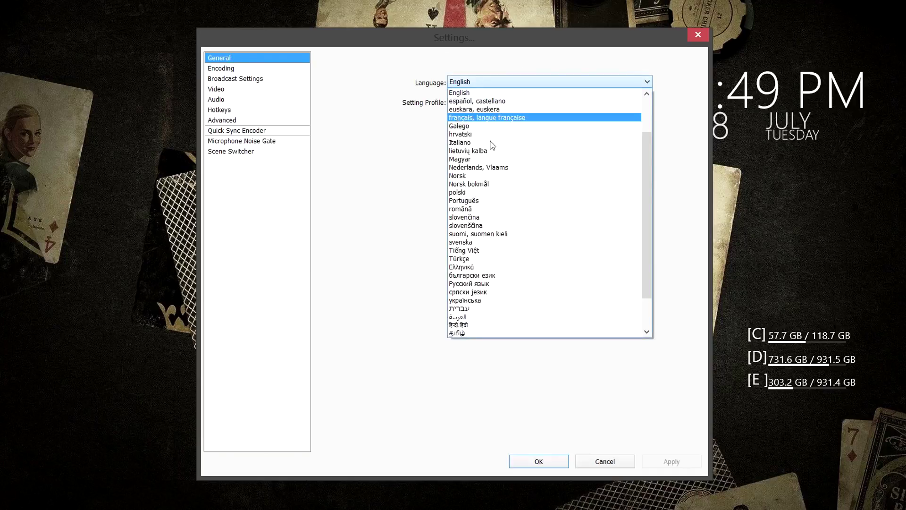
scroll(529, 333, "down", 3)
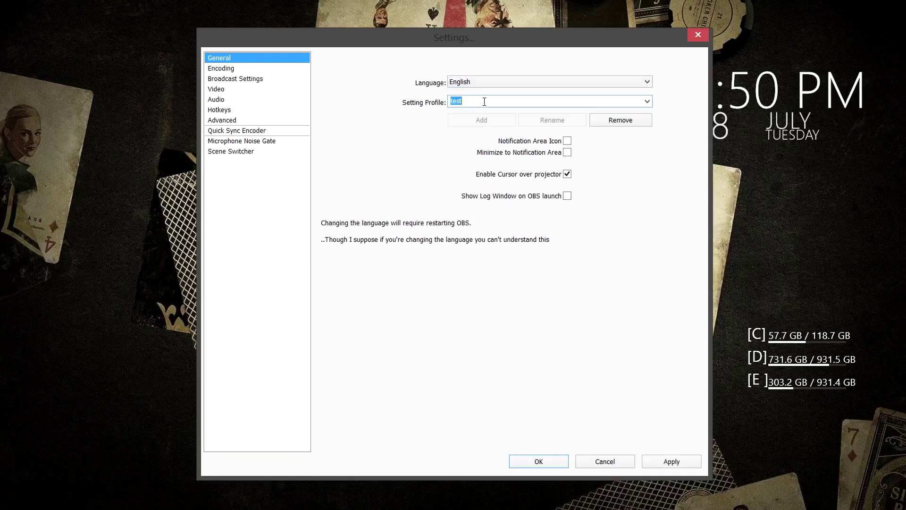
Rename the settings profile to "test asdf" and apply the change
left_click(485, 101)
type("asdf")
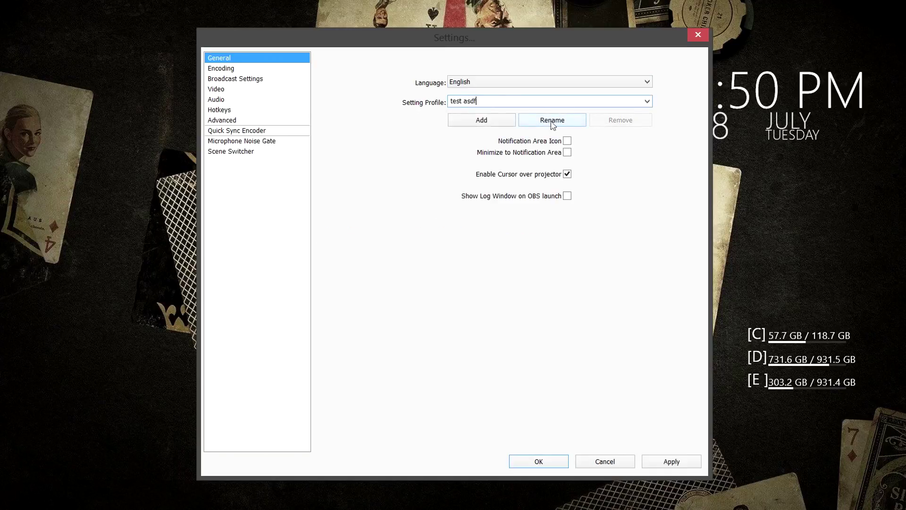
left_click_drag(482, 100, 464, 101)
left_click(480, 101)
left_click(572, 122)
left_click(658, 462)
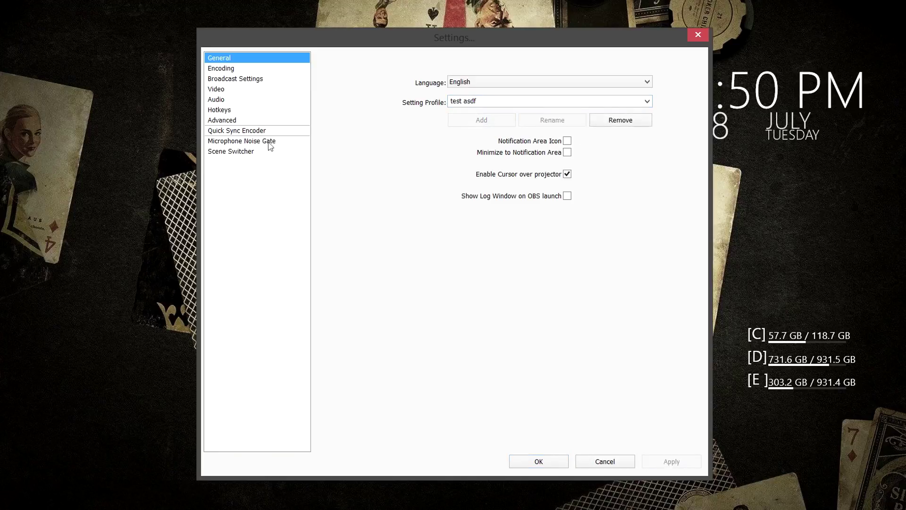
In the video encoding settings, turn off CBR to set the quality balance to 10, and re-enable CBR
left_click(220, 69)
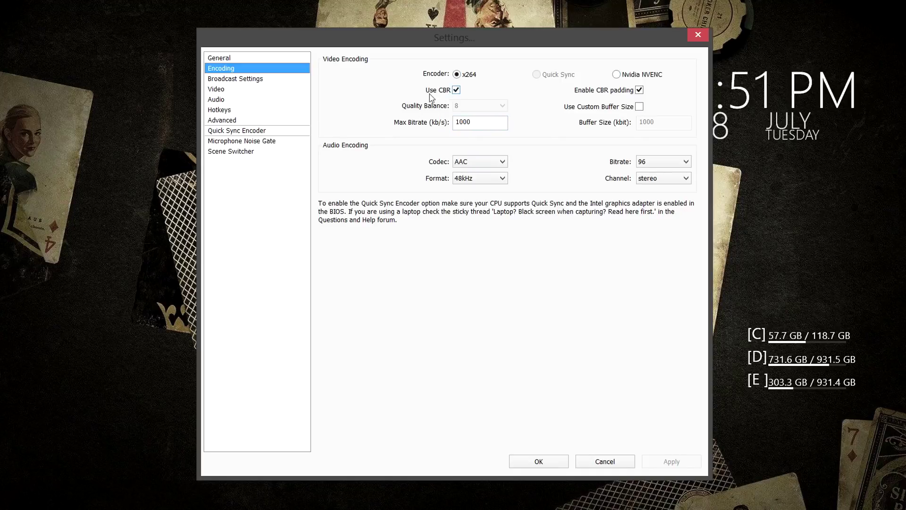
left_click(456, 90)
left_click(471, 109)
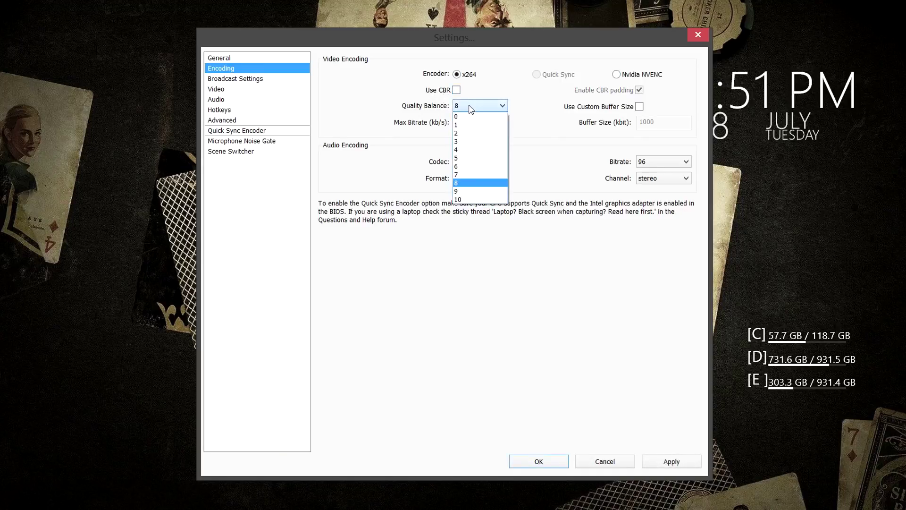
left_click(478, 199)
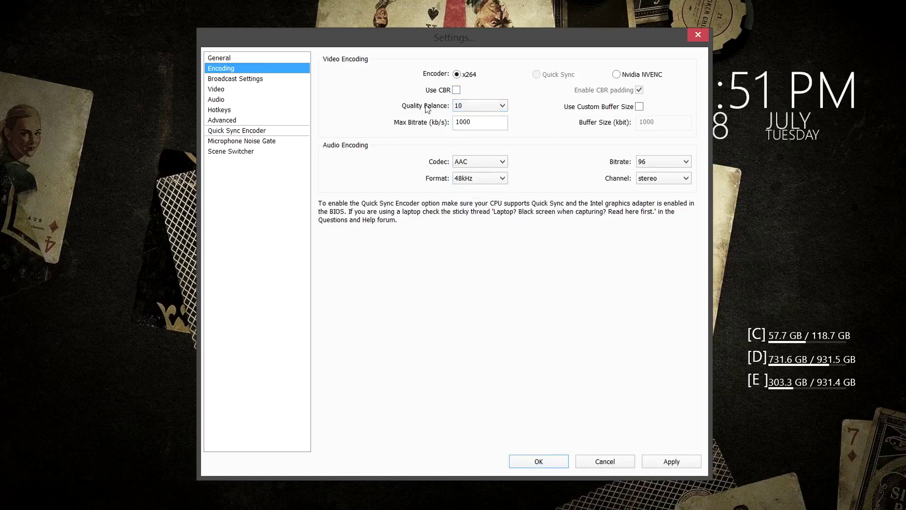
left_click(456, 90)
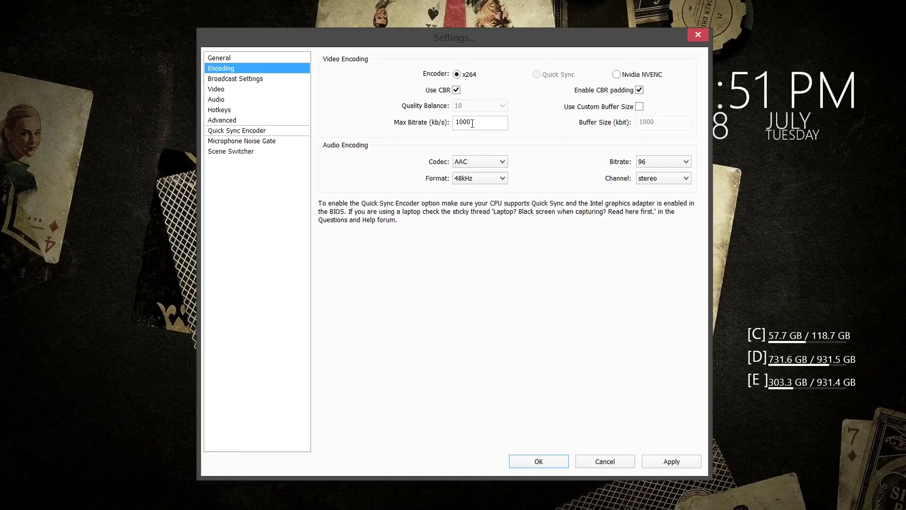
Set the maximum video bitrate to 12000 kb/s
left_click_drag(455, 123, 460, 122)
double_click(476, 124)
type("1")
left_click_drag(462, 123, 325, 173)
left_click(479, 120)
Set the audio encoding bitrate to 192 and apply the encoding settings
left_click(650, 162)
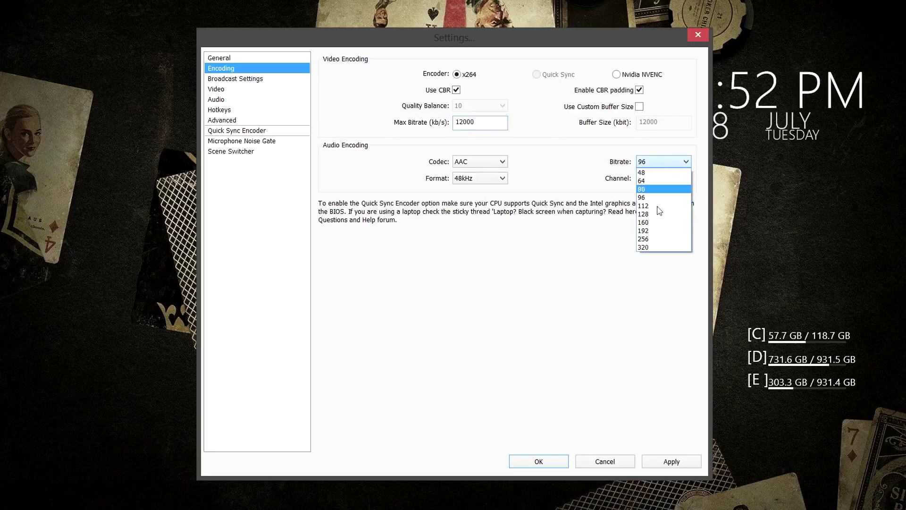
left_click(657, 231)
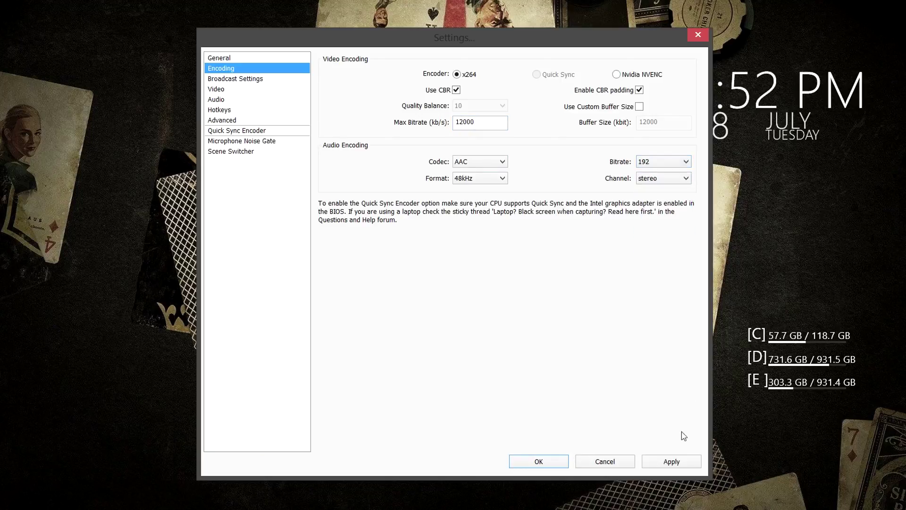
left_click(666, 462)
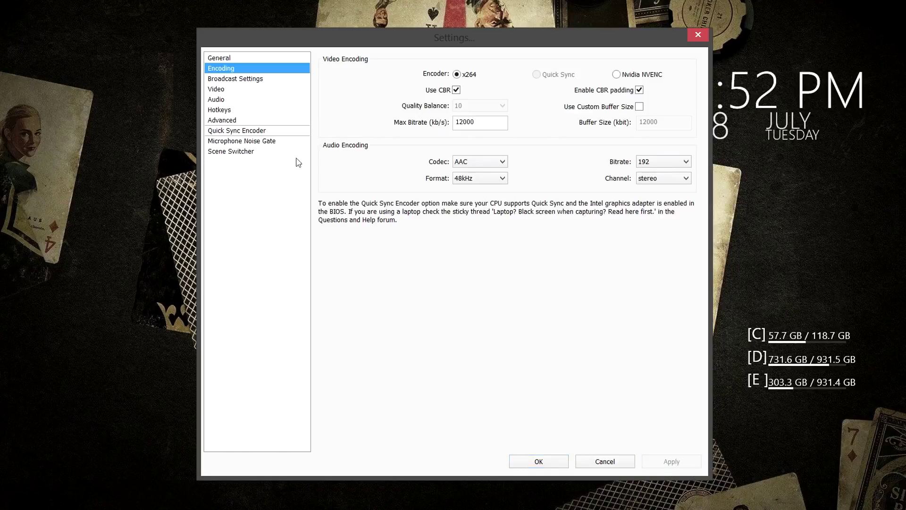
Change the broadcast mode to File Output Only
left_click(239, 81)
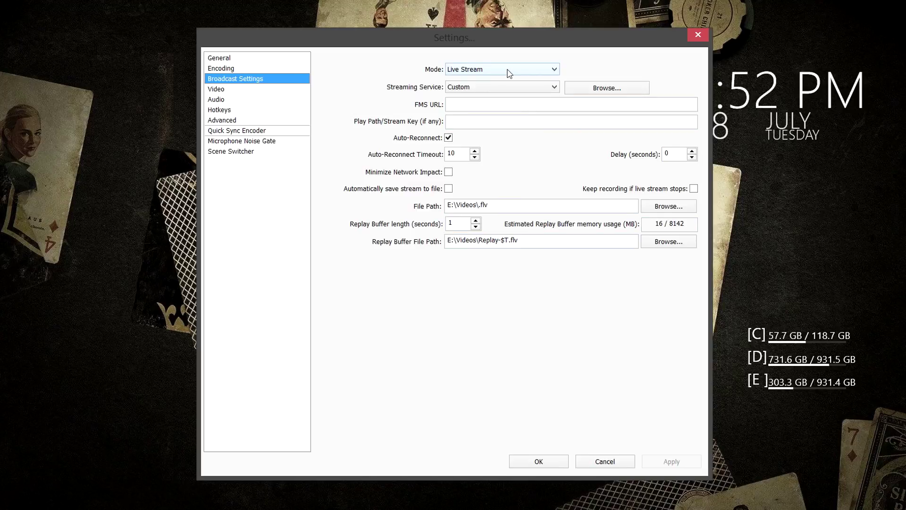
left_click(457, 73)
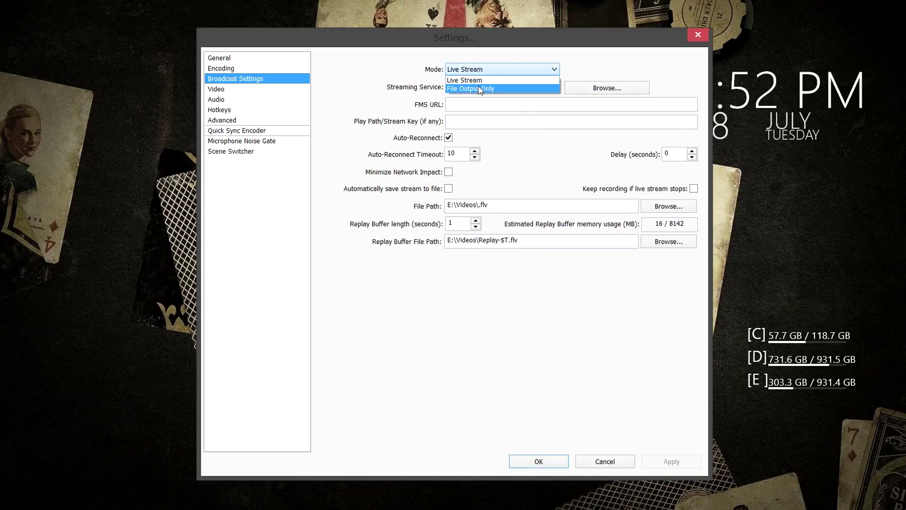
left_click(491, 89)
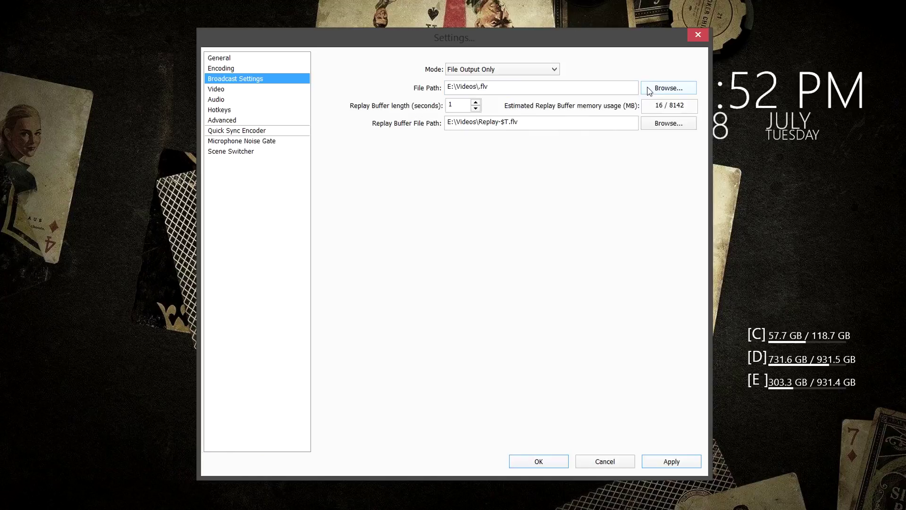
Set the recording file path to the existing file ass.mp4 in the obs videos folder
double_click(493, 86)
left_click(675, 90)
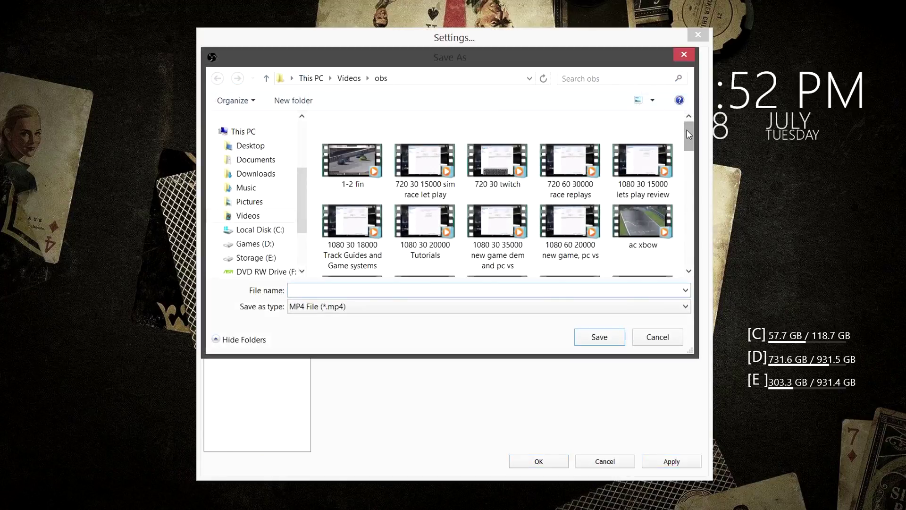
left_click_drag(687, 127, 689, 181)
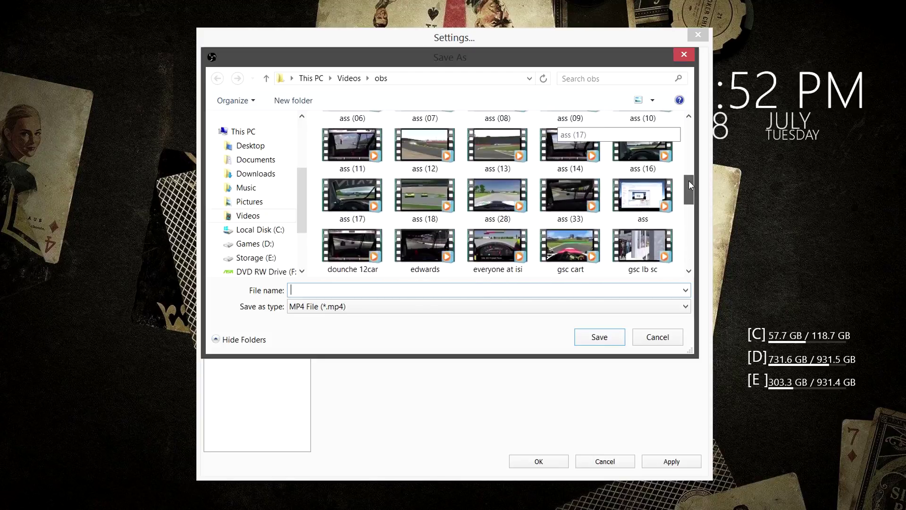
left_click_drag(689, 181, 693, 195)
double_click(633, 157)
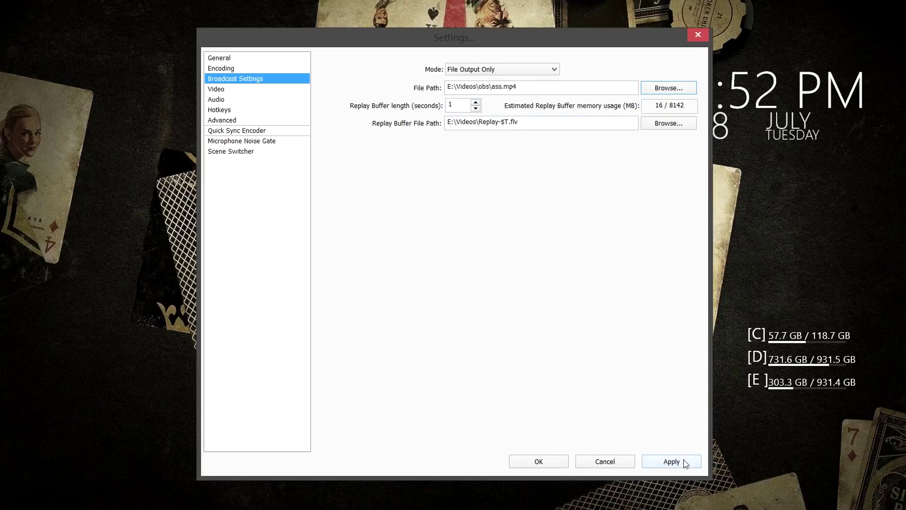
mouse_move(520, 86)
left_click(460, 103)
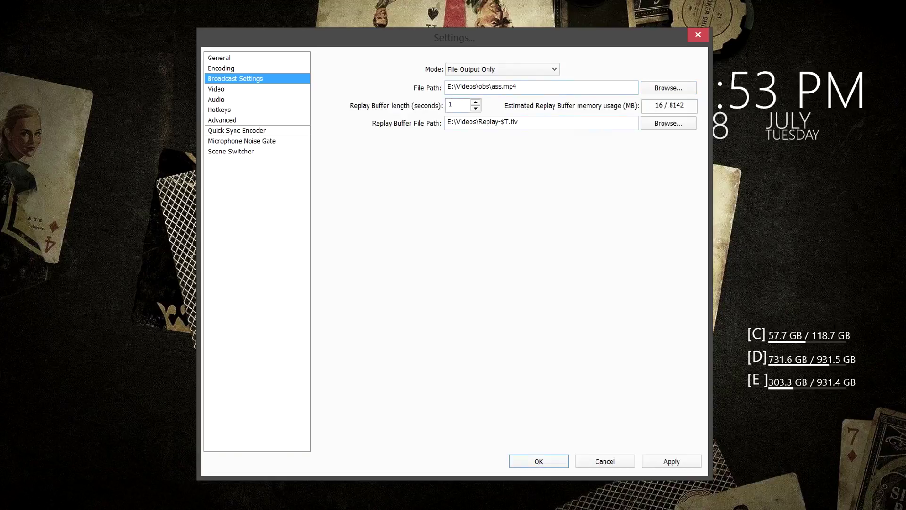
type("20")
key("BackSpace")
key("BackSpace")
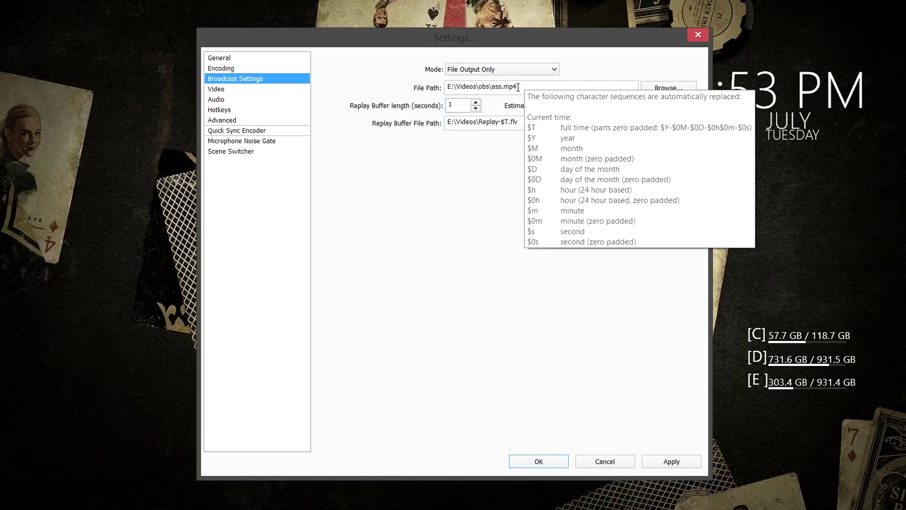
Check the recording file path and apply the broadcast settings
left_click_drag(529, 85, 446, 87)
left_click(675, 463)
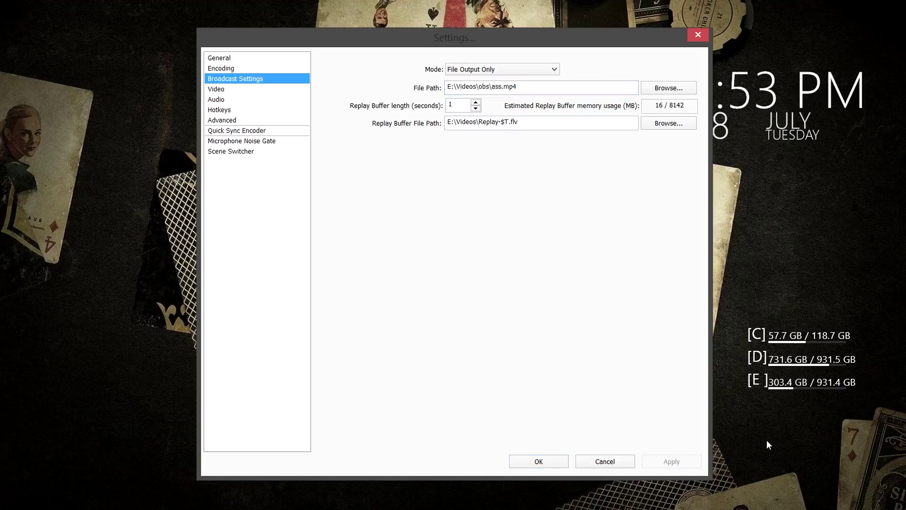
In the video settings, set the resolution downscale to 1.50 (1280x720) with the Lanczos (best detail, 36 samples) filter
left_click(216, 90)
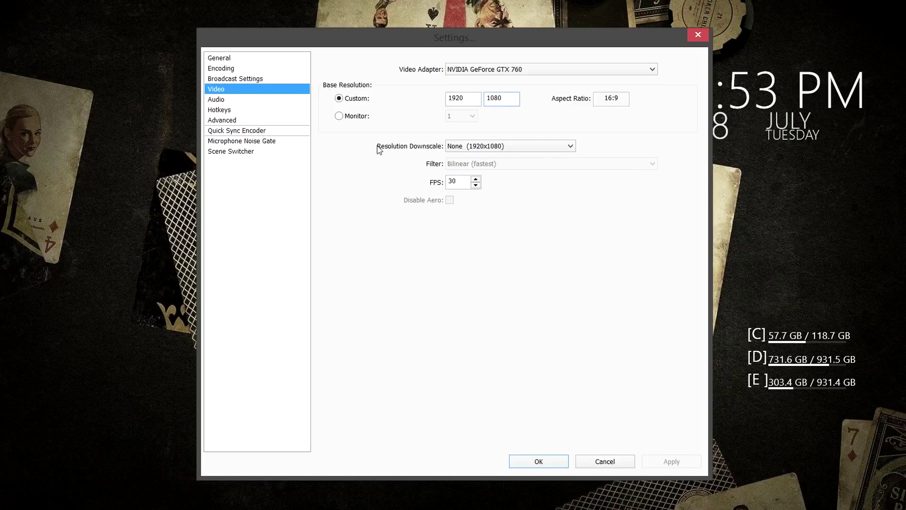
left_click(518, 147)
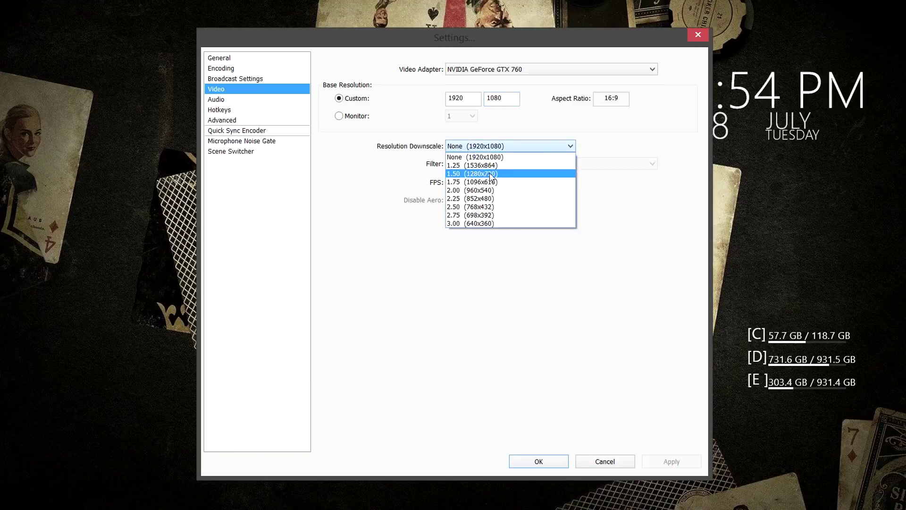
left_click(504, 173)
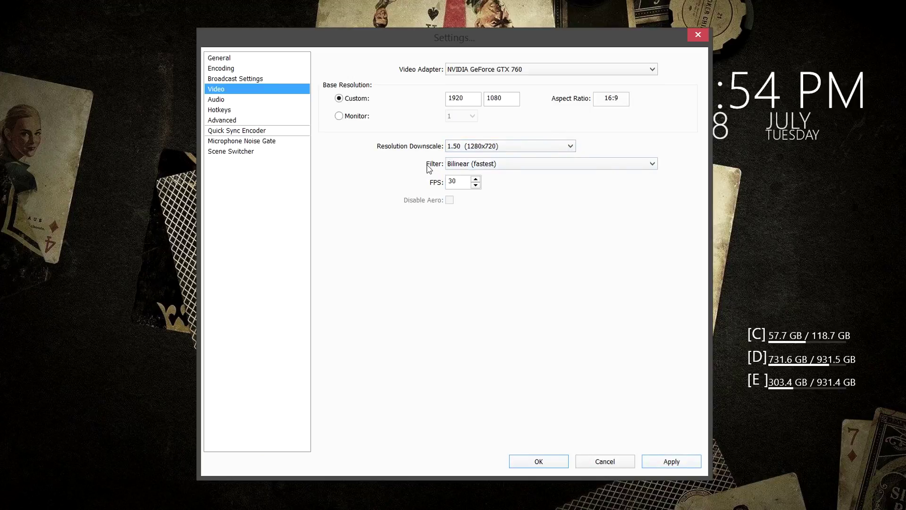
left_click(461, 165)
left_click(502, 192)
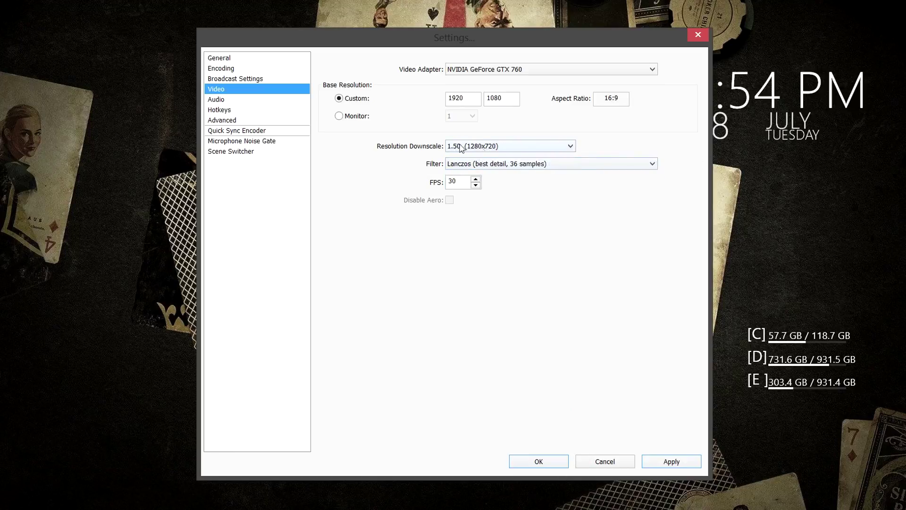
Set the resolution downscale to None (1920x1080), keep the frame rate at 30 FPS, and apply the video settings
left_click(511, 147)
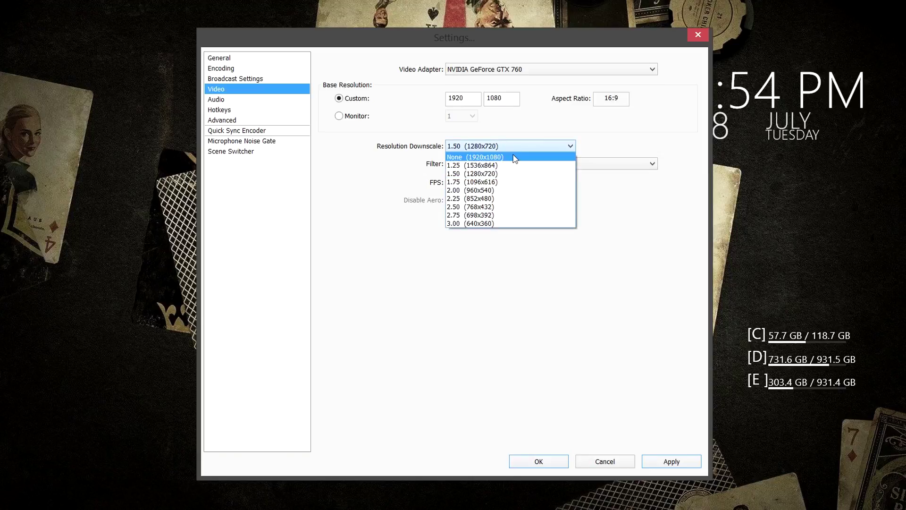
left_click(515, 158)
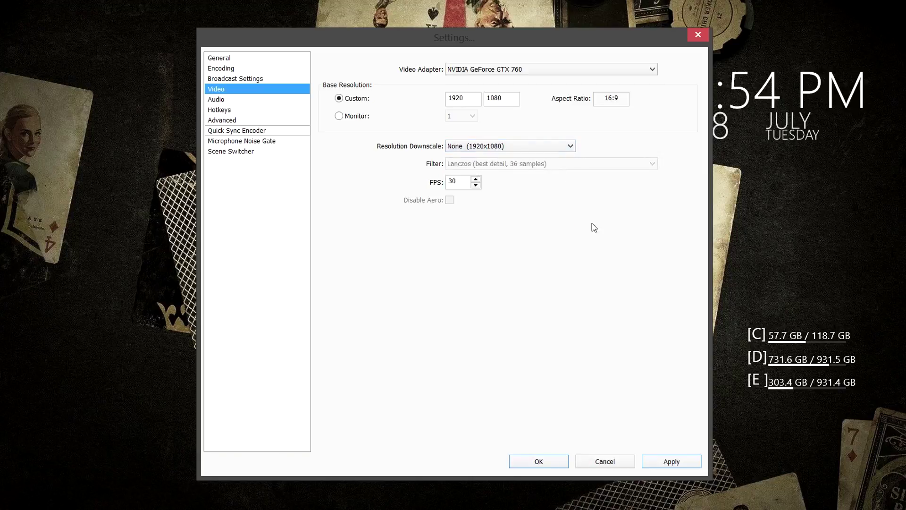
left_click_drag(451, 180, 457, 180)
left_click(459, 181)
left_click_drag(464, 181, 448, 183)
left_click(468, 180)
left_click(686, 458)
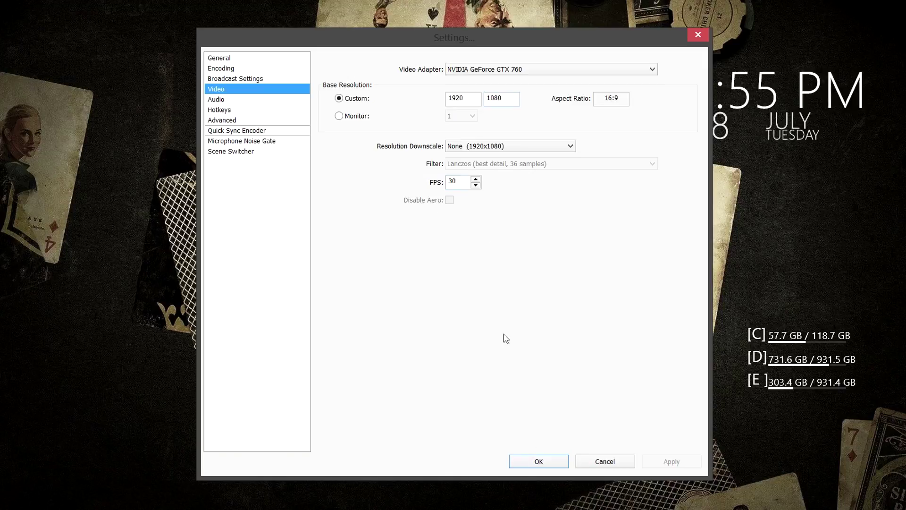
Set the desktop audio device to Speakers (Realtek High Definition Audio)
left_click(221, 100)
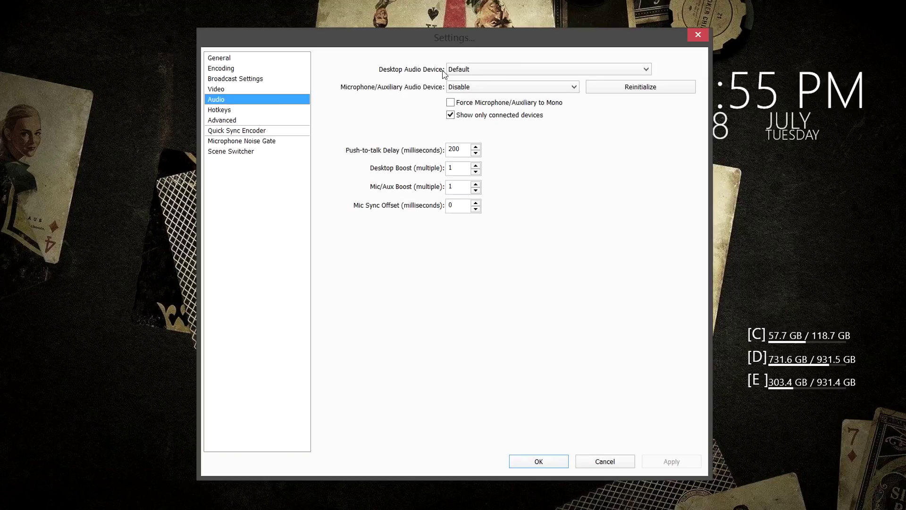
left_click(480, 70)
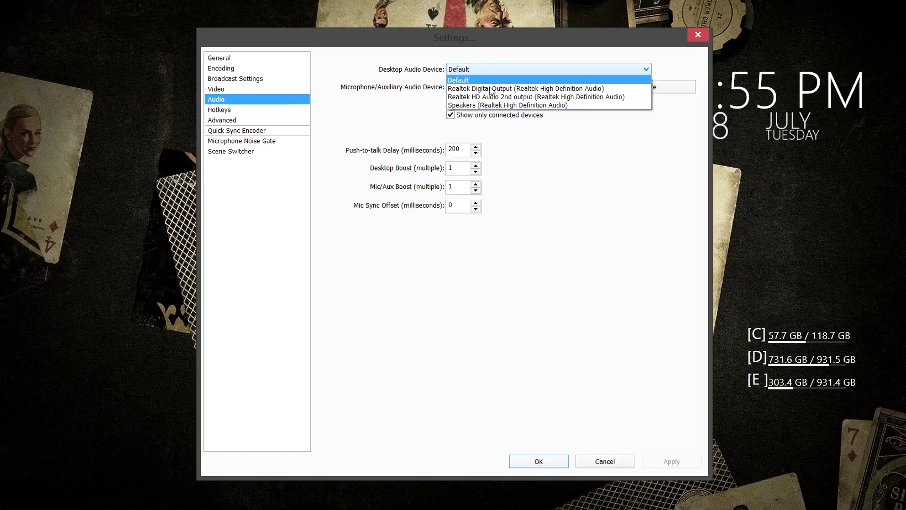
left_click(518, 107)
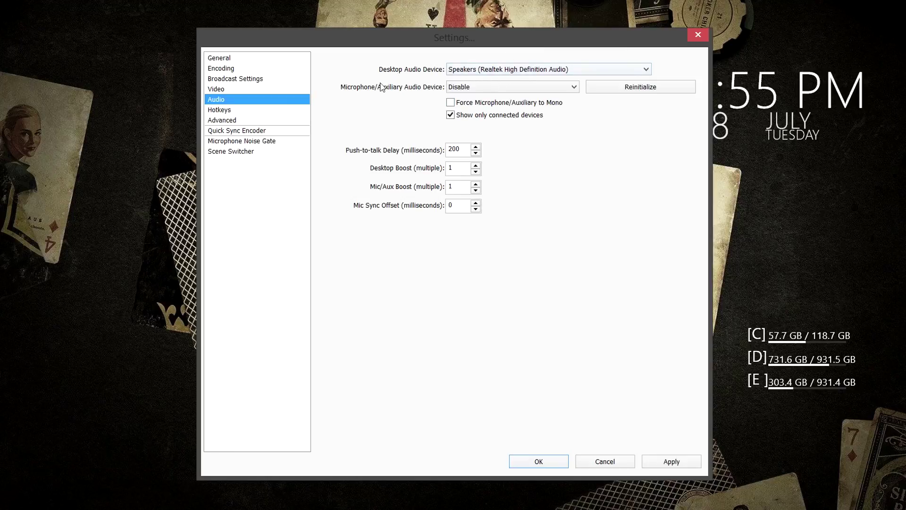
Choose Microphone (2- M-Track) as the microphone device, force it to mono, and apply the audio settings
left_click(483, 90)
left_click(519, 114)
left_click(451, 103)
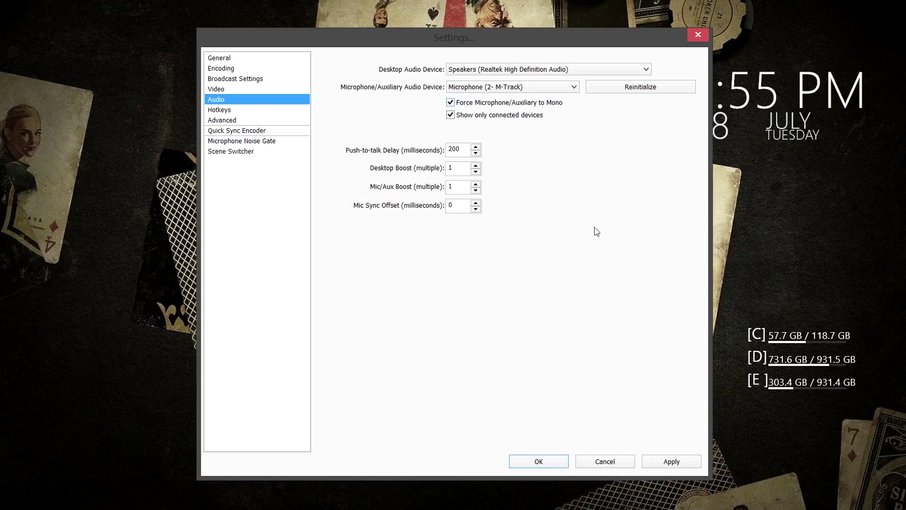
left_click(682, 460)
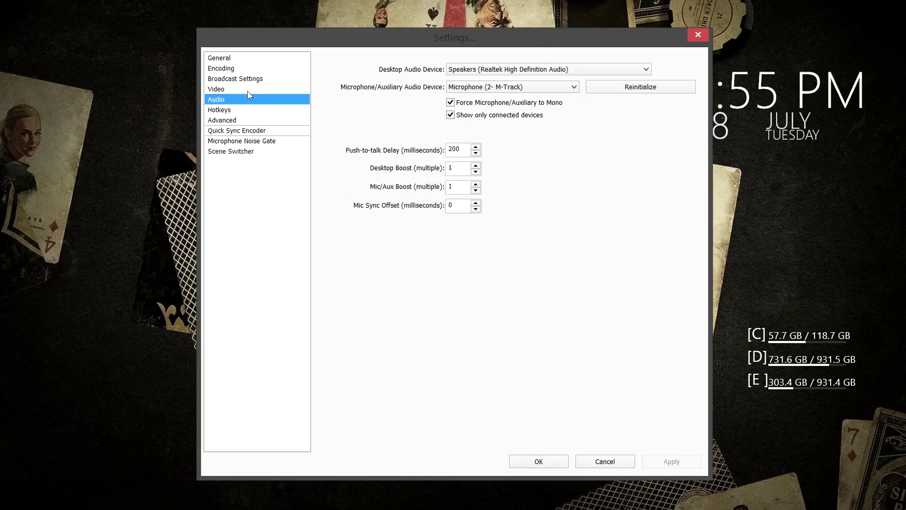
In the hotkey settings, try push-to-talk with F as its key, clear that key and disable push-to-talk
left_click(219, 109)
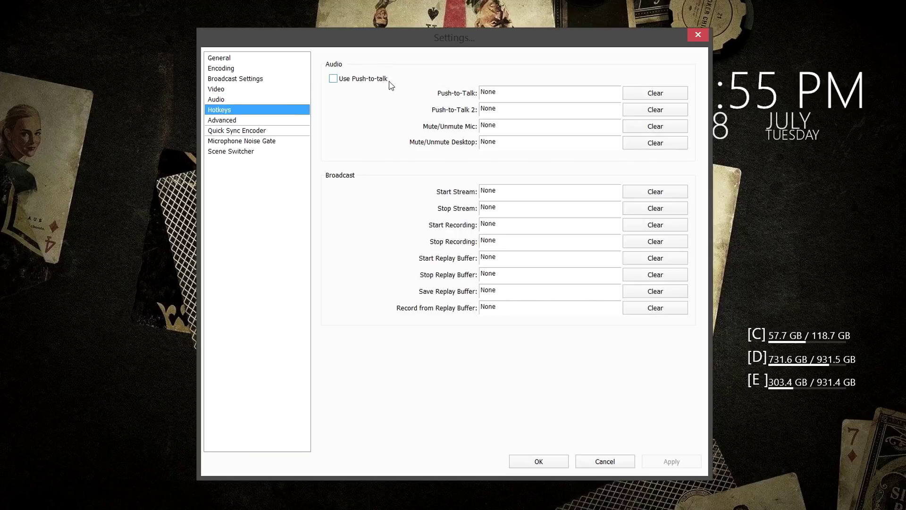
left_click(334, 79)
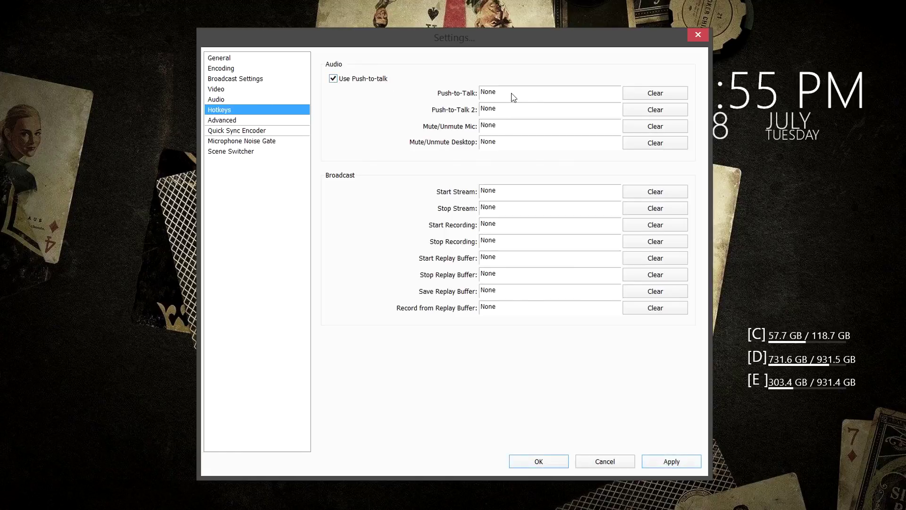
key("f")
left_click(673, 94)
left_click(342, 79)
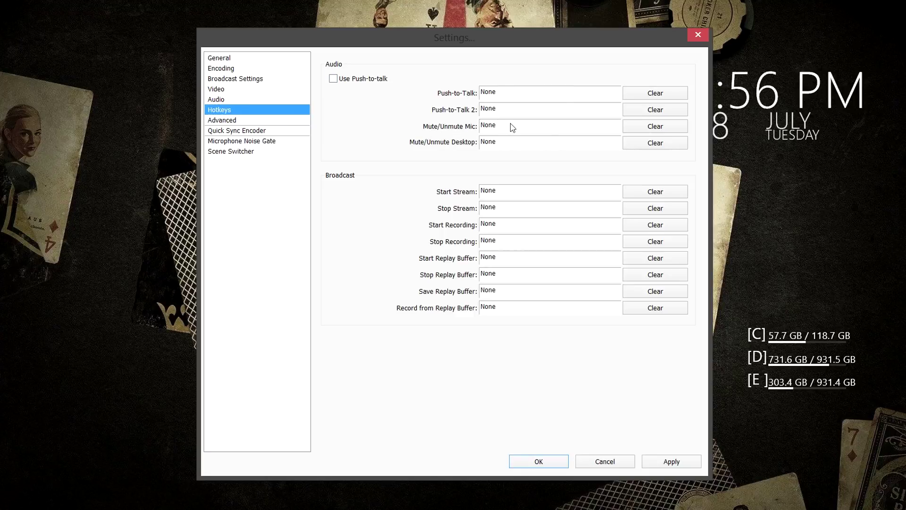
Assign Shift + F to mute/unmute the microphone and Shift + B to both start and stop recording, and apply the hotkeys
key("shift+f")
left_click(685, 147)
key("shift")
left_click(517, 240)
key("shift+b")
left_click(685, 460)
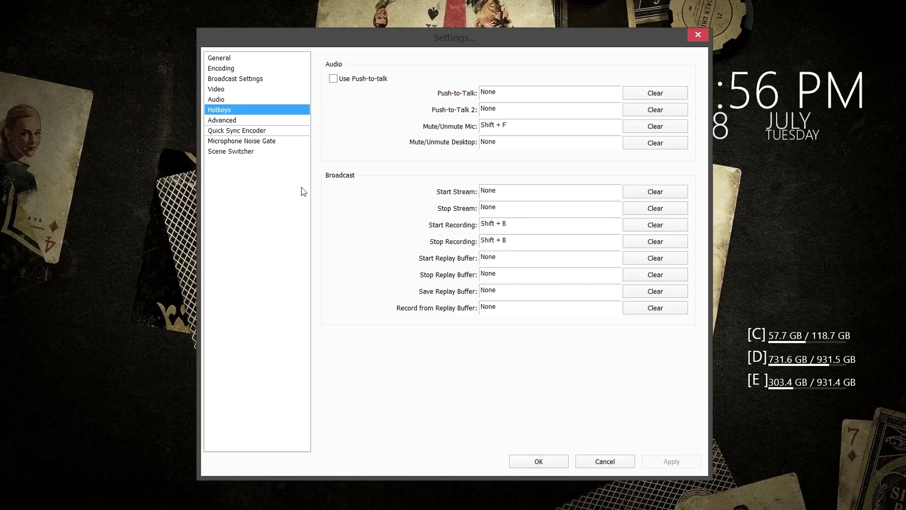
Open the advanced settings and check the scene buffering time
left_click(227, 121)
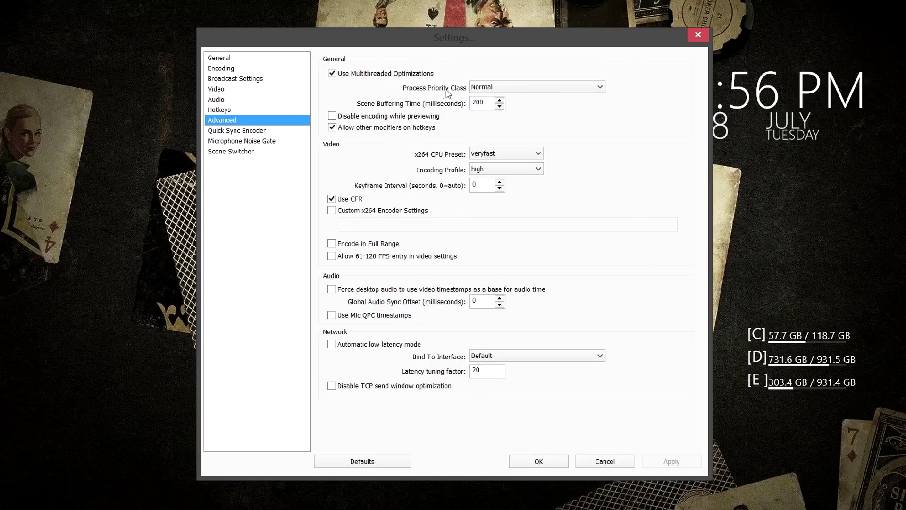
double_click(486, 104)
left_click(492, 107)
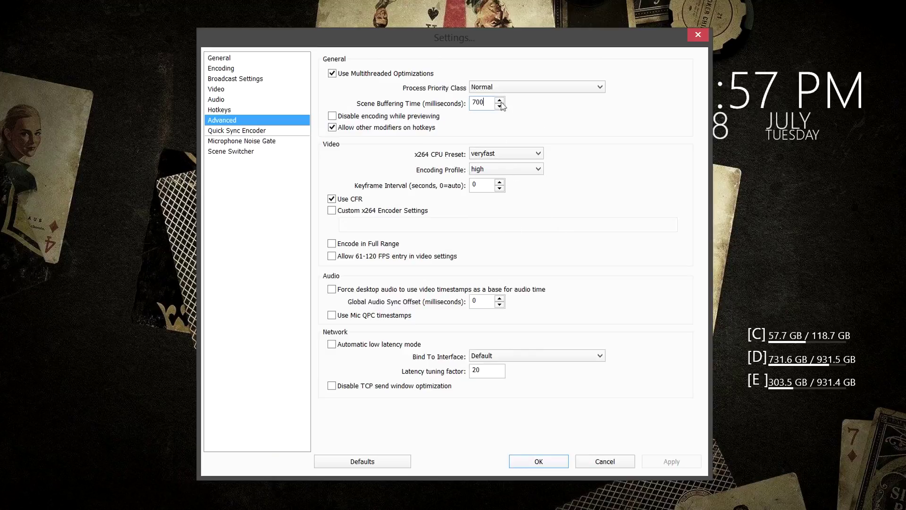
Switch the video encoder to Nvidia NVENC, apply it, and view the available NVENC presets in the advanced settings
left_click(223, 71)
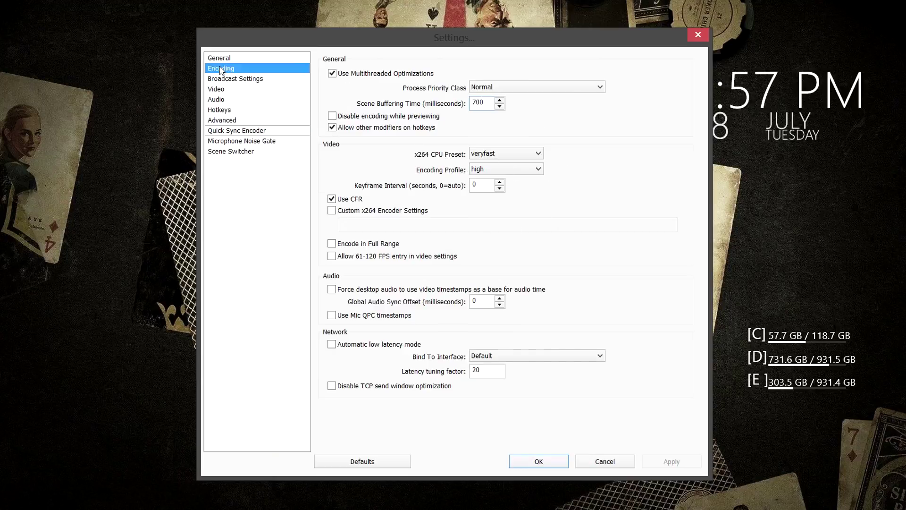
left_click(616, 75)
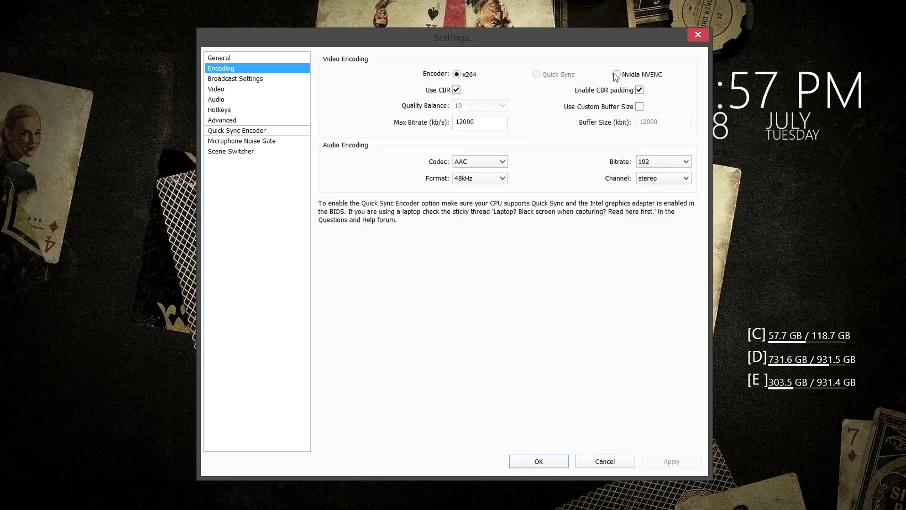
left_click(672, 461)
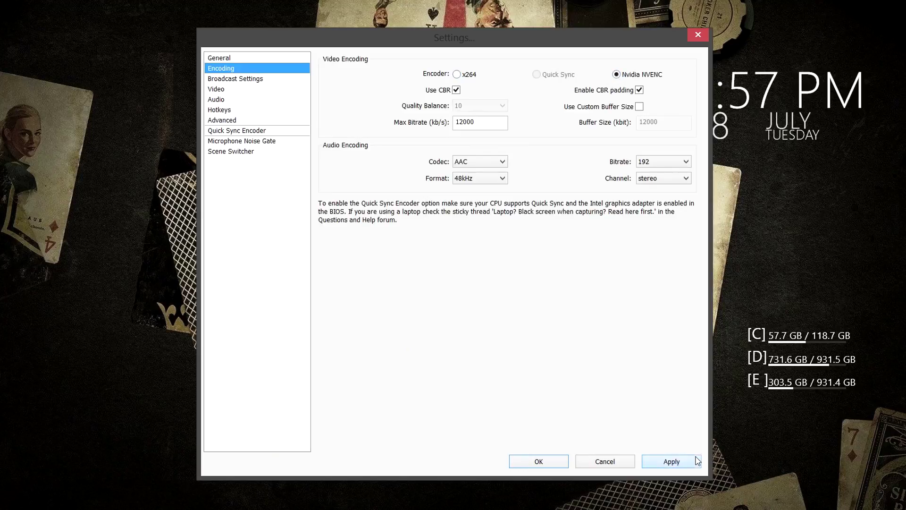
left_click(230, 121)
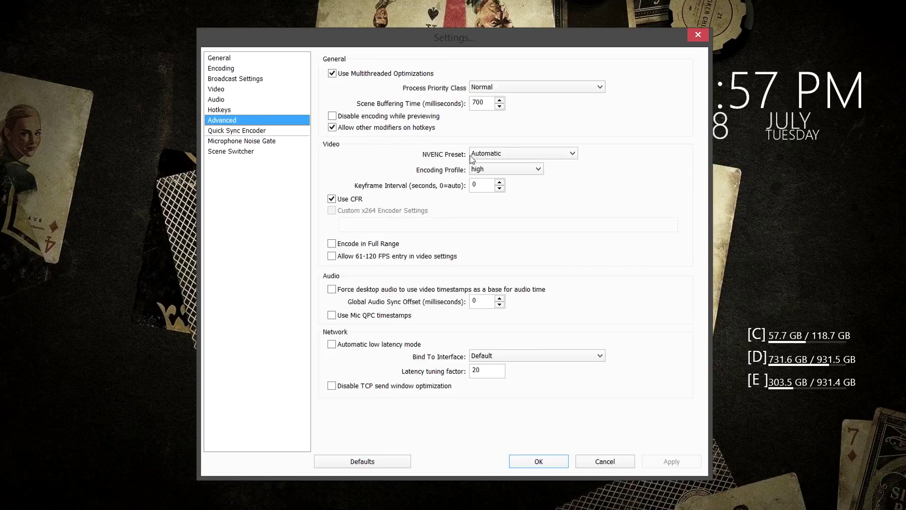
left_click(512, 154)
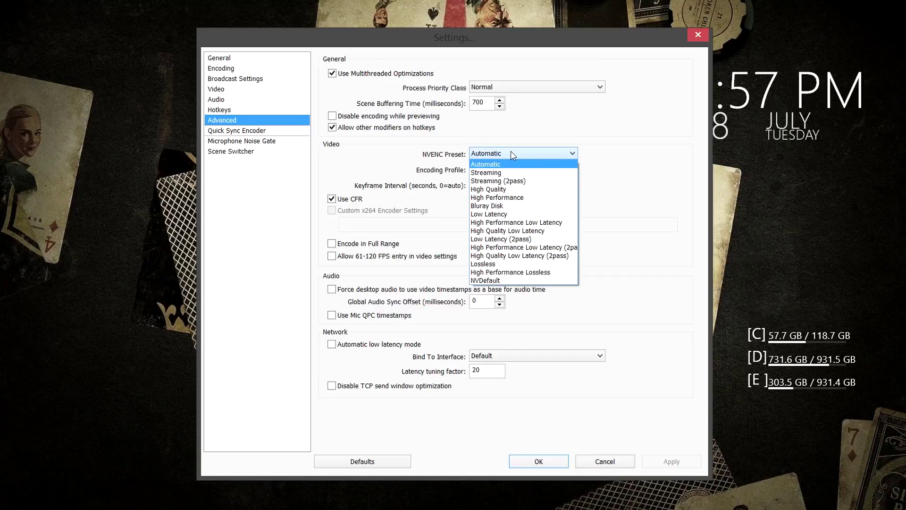
left_click(513, 154)
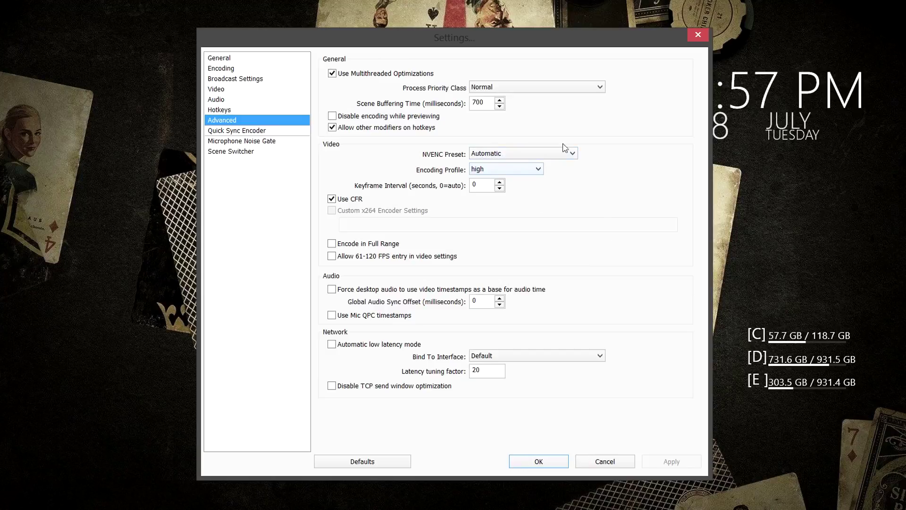
Set the video encoder back to x264 and apply the encoding settings
left_click(222, 69)
left_click(457, 74)
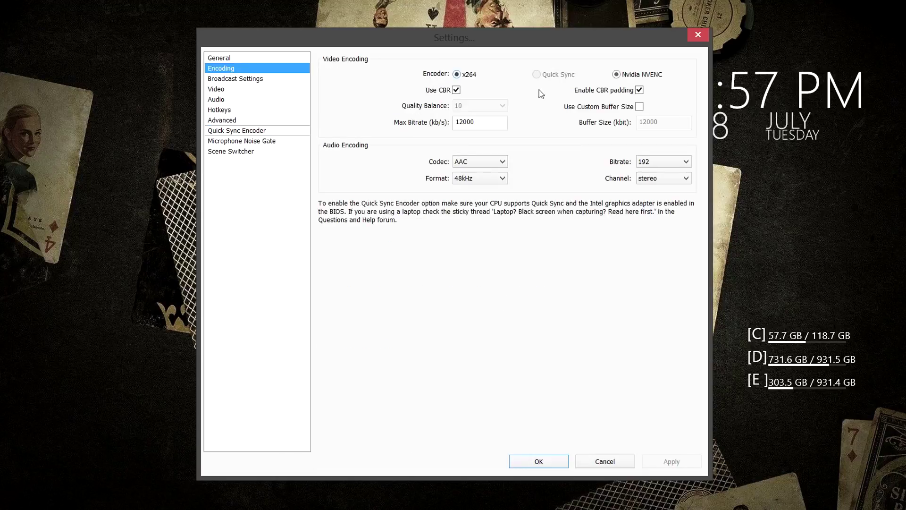
left_click(671, 461)
In the advanced settings, set the x264 CPU preset to superfast and accept the preset change
left_click(227, 121)
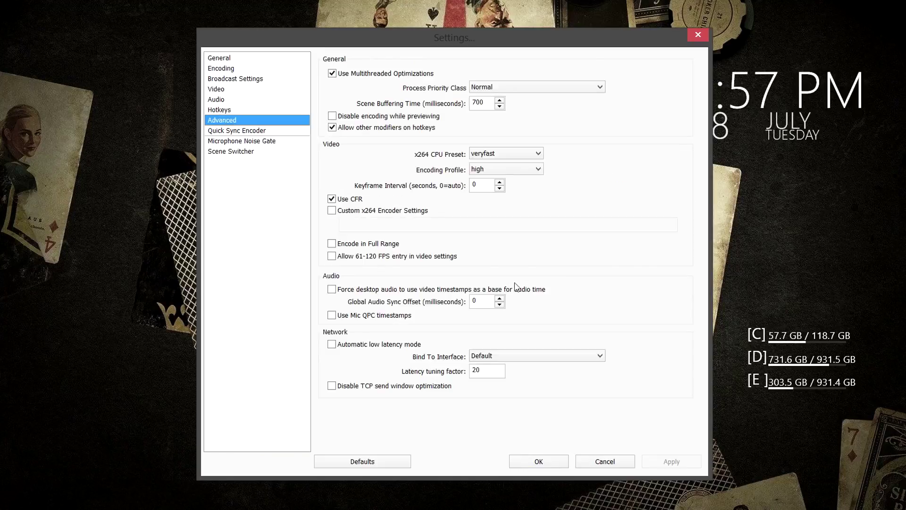
left_click(493, 156)
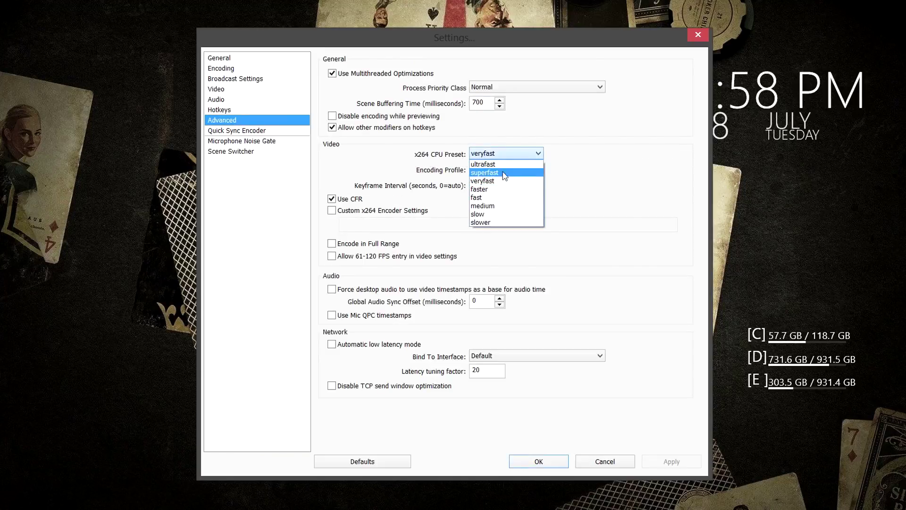
left_click(496, 174)
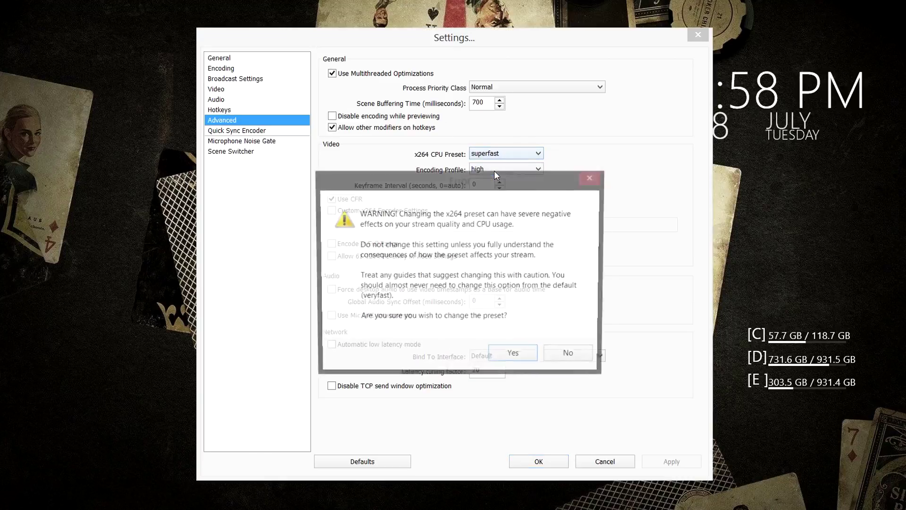
left_click(515, 356)
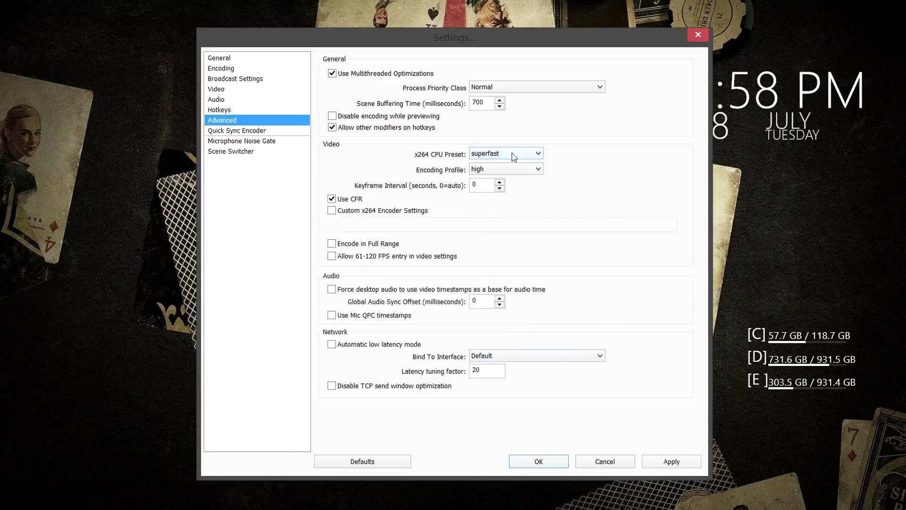
left_click(514, 156)
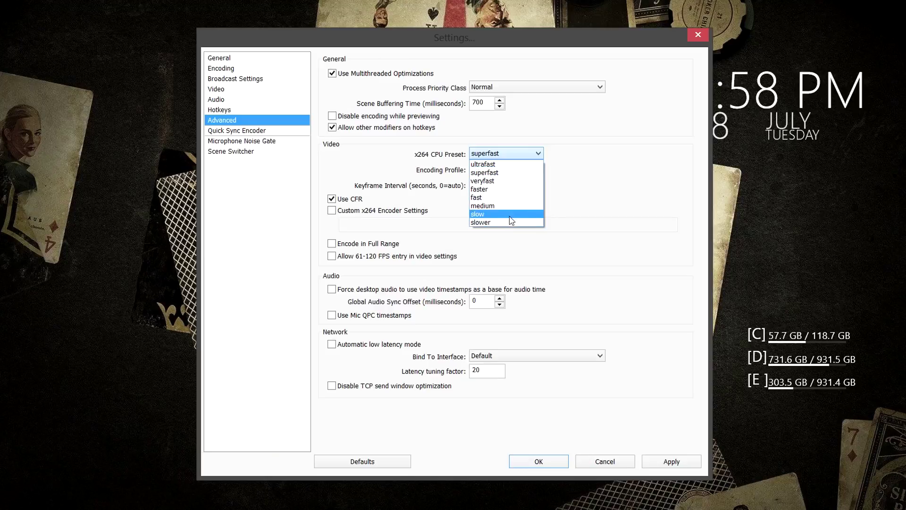
left_click(514, 172)
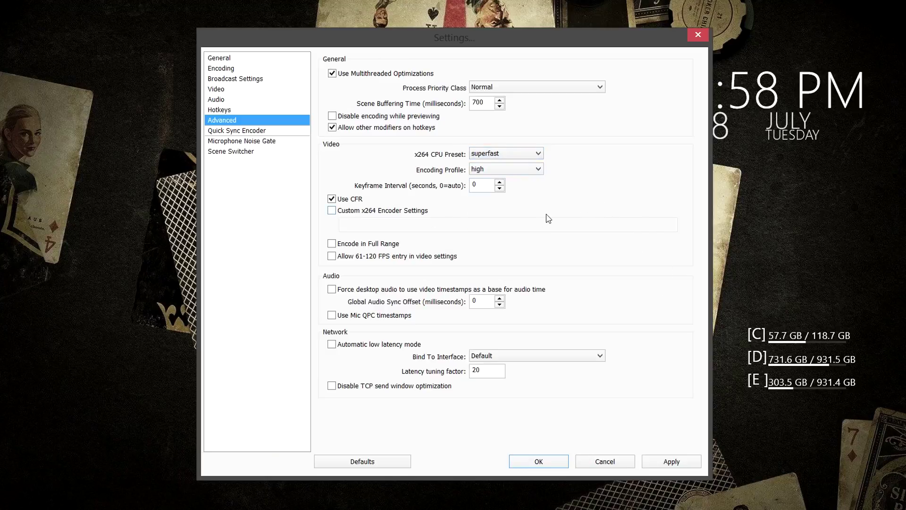
Set the encoding profile to main and apply the advanced settings
mouse_move(546, 214)
left_click(479, 172)
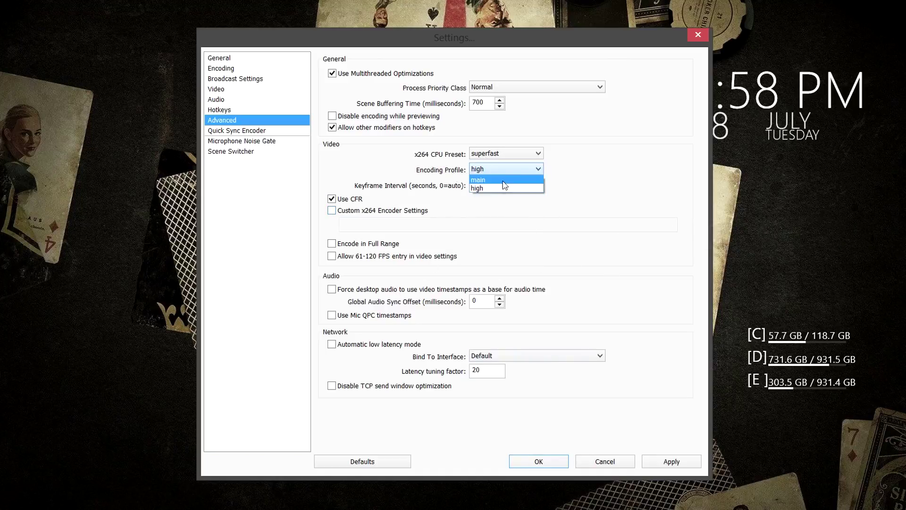
left_click(502, 180)
left_click(687, 460)
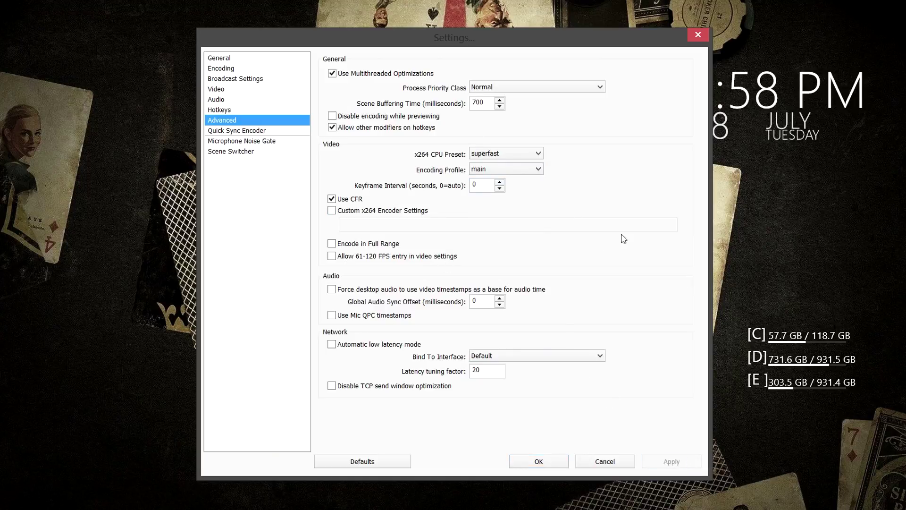
Review the Quick Sync Encoder, Microphone Noise Gate and Scene Switcher settings, and close the settings with the changes accepted
left_click(246, 132)
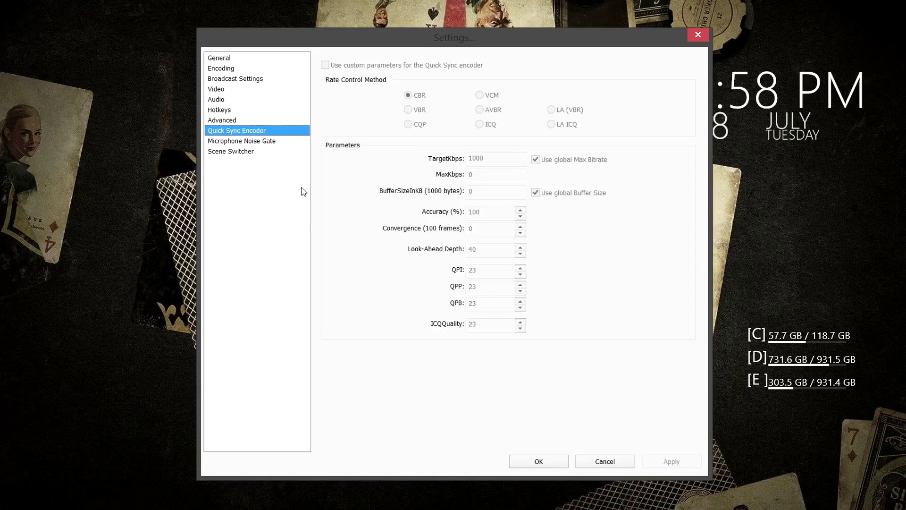
left_click(242, 142)
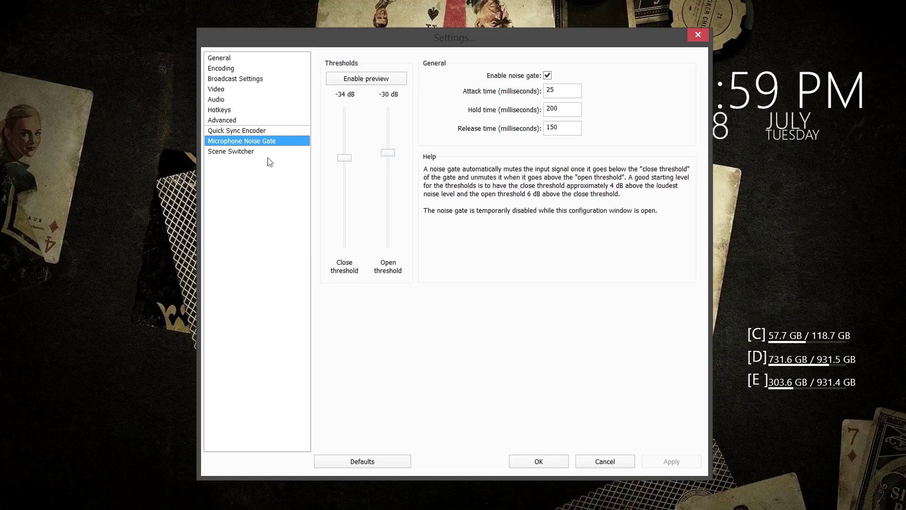
left_click(244, 153)
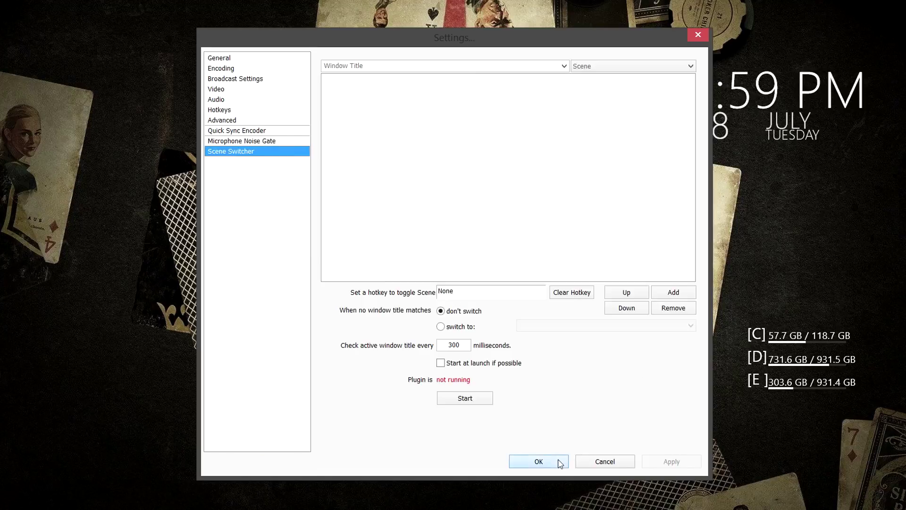
left_click(538, 461)
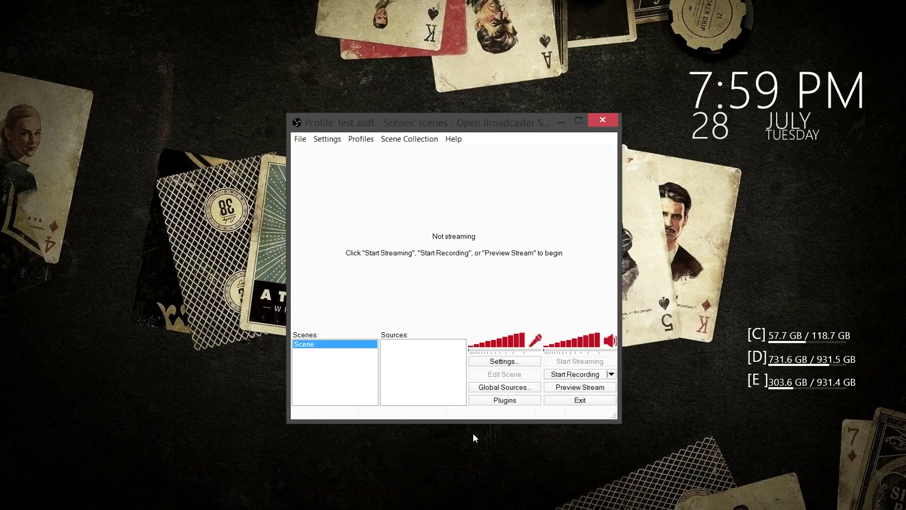
Test the stream preview, lower the desktop audio volume to zero while it runs, and stop the preview
left_click(584, 388)
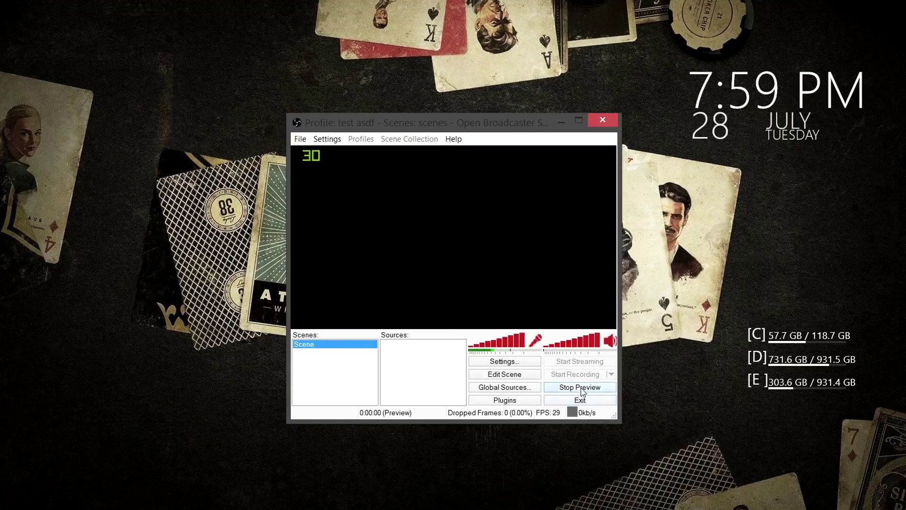
left_click(582, 390)
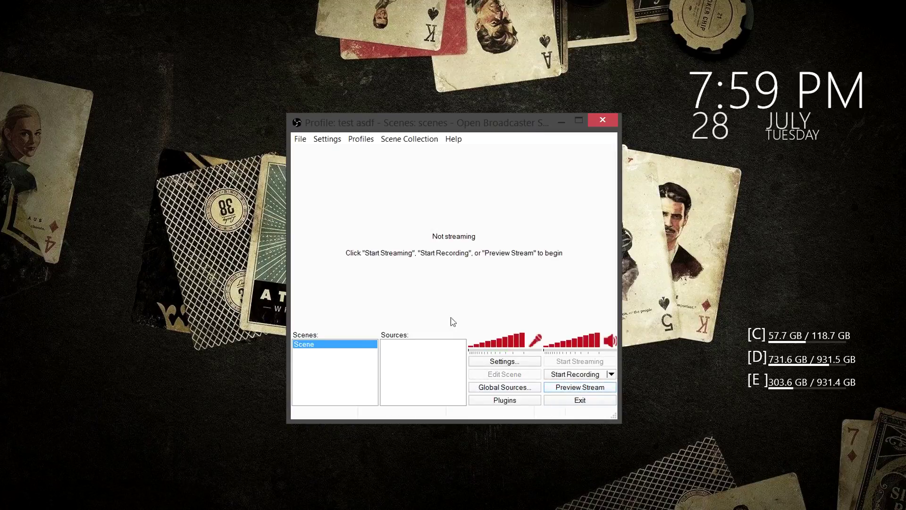
left_click(578, 388)
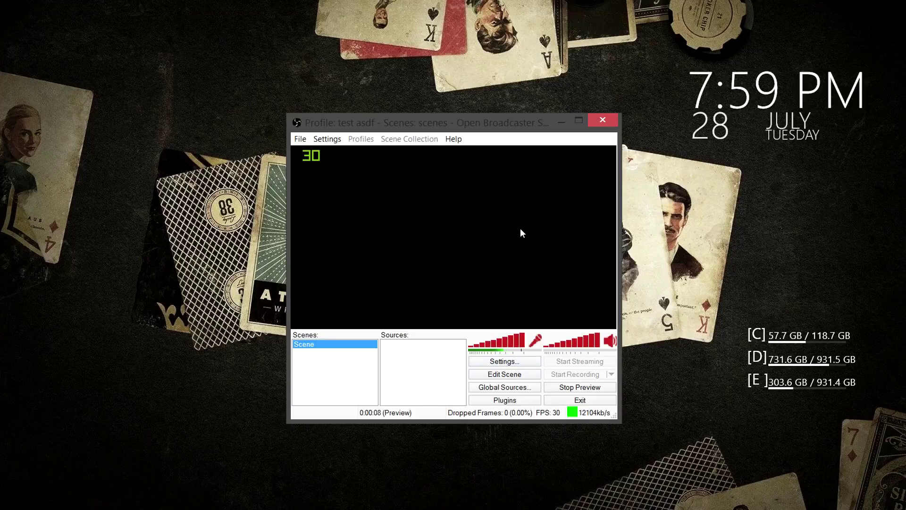
left_click(599, 339)
left_click_drag(599, 338, 546, 350)
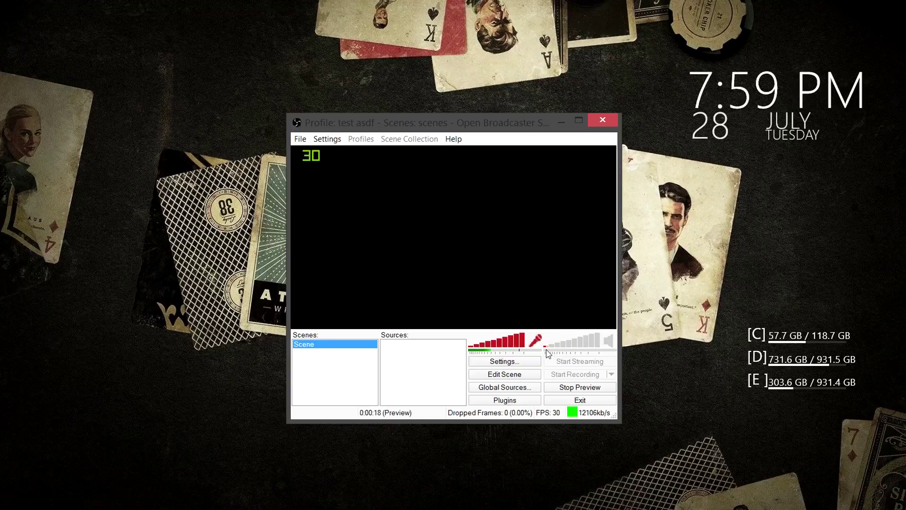
left_click(590, 388)
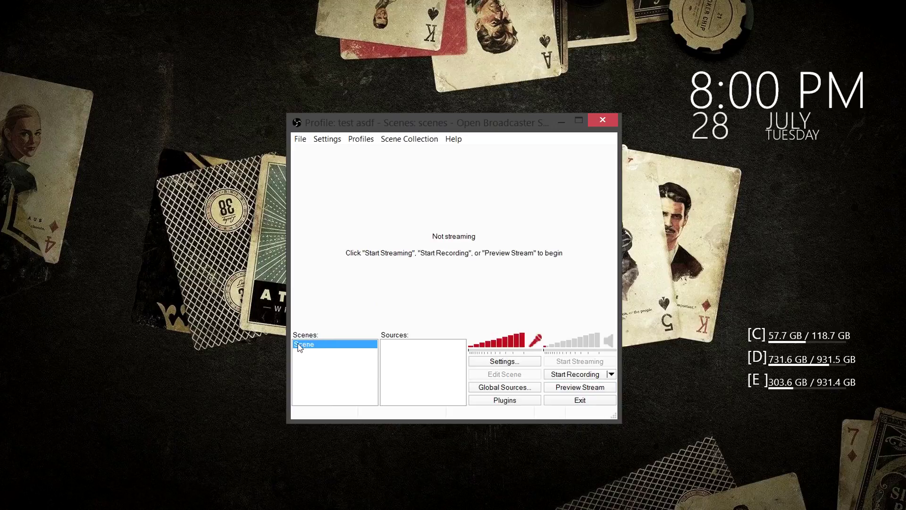
Rename the existing scene to "desk"
right_click(320, 344)
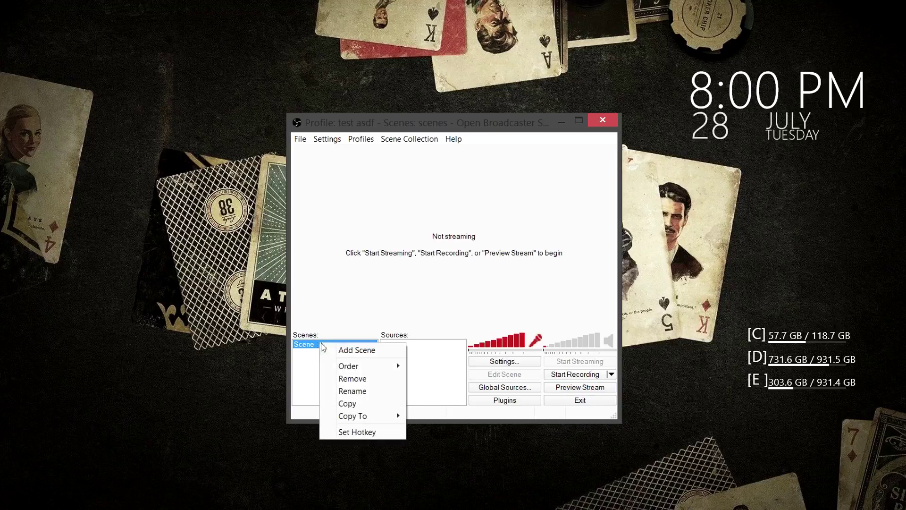
left_click(367, 390)
type("desk")
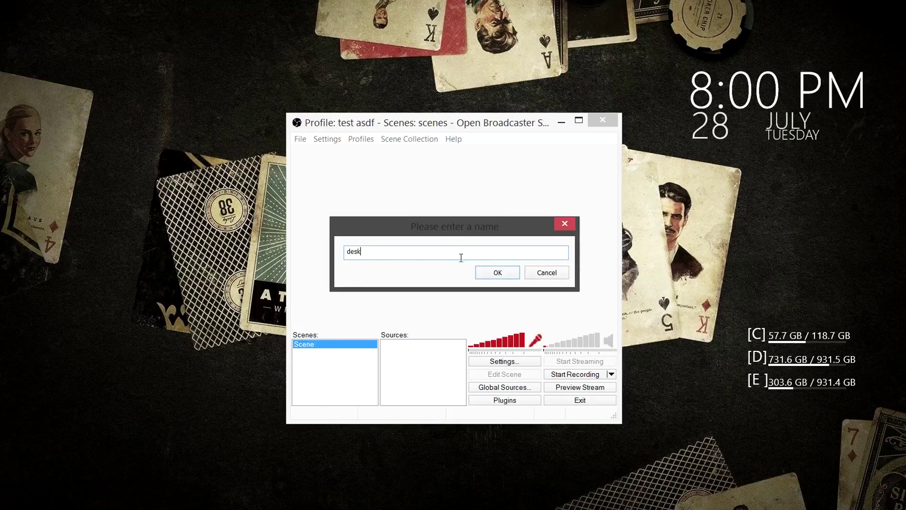
left_click(499, 273)
Assign Shift + V as the hotkey of the desk scene
right_click(326, 345)
left_click(402, 428)
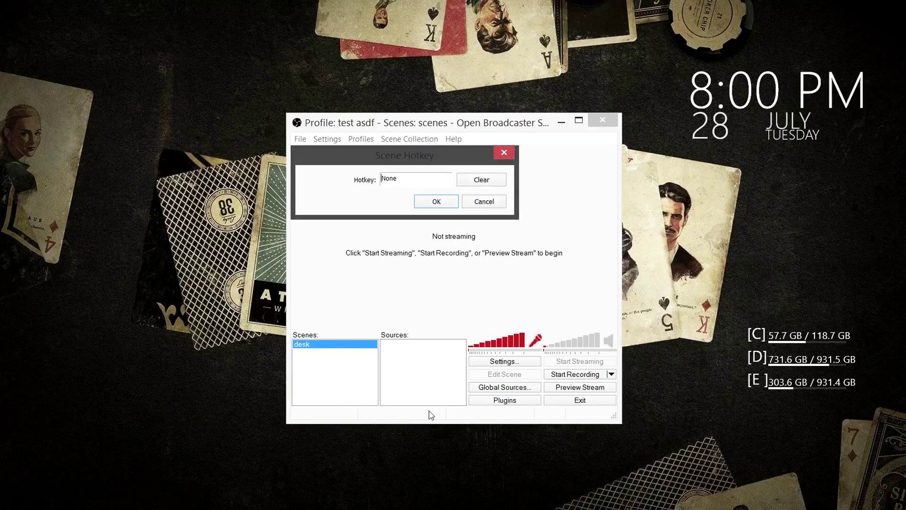
key("shift+v")
left_click(426, 203)
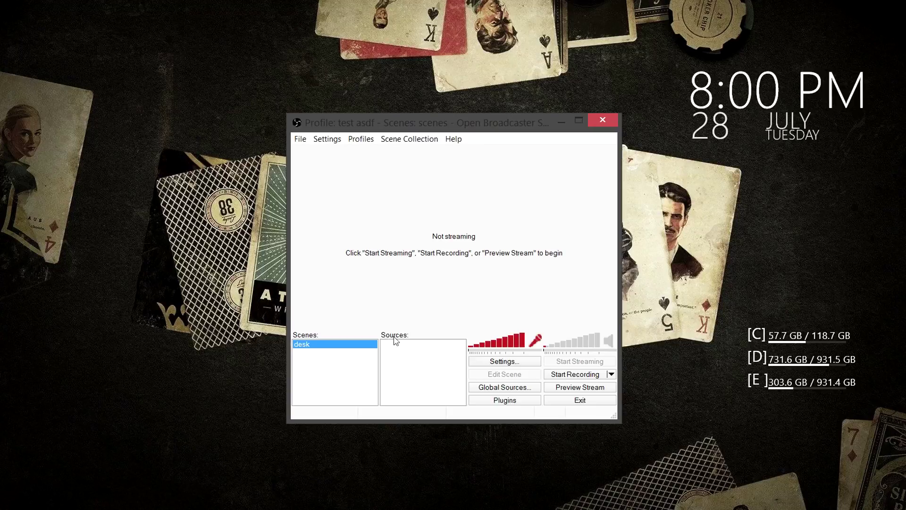
Add a Monitor Capture source with its default name to the desk scene, capturing monitor 1 including the mouse cursor
right_click(404, 349)
mouse_move(428, 352)
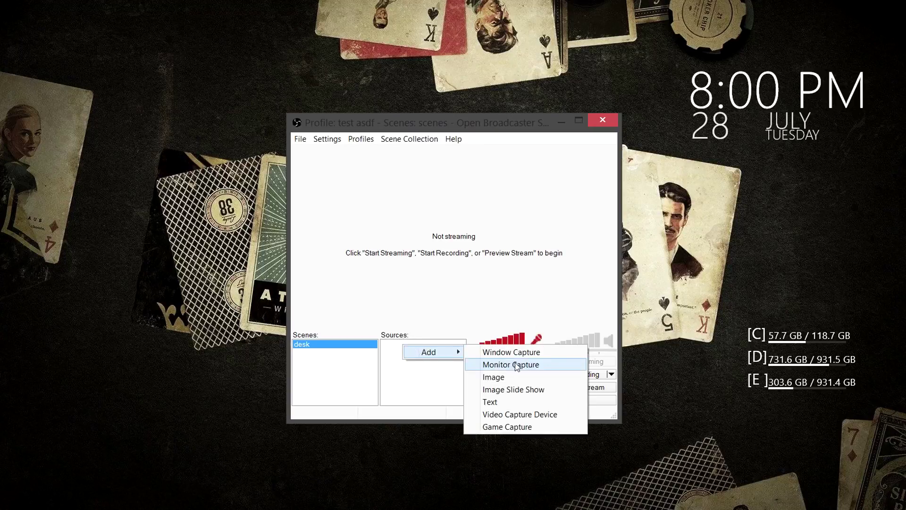
left_click(538, 364)
left_click(497, 272)
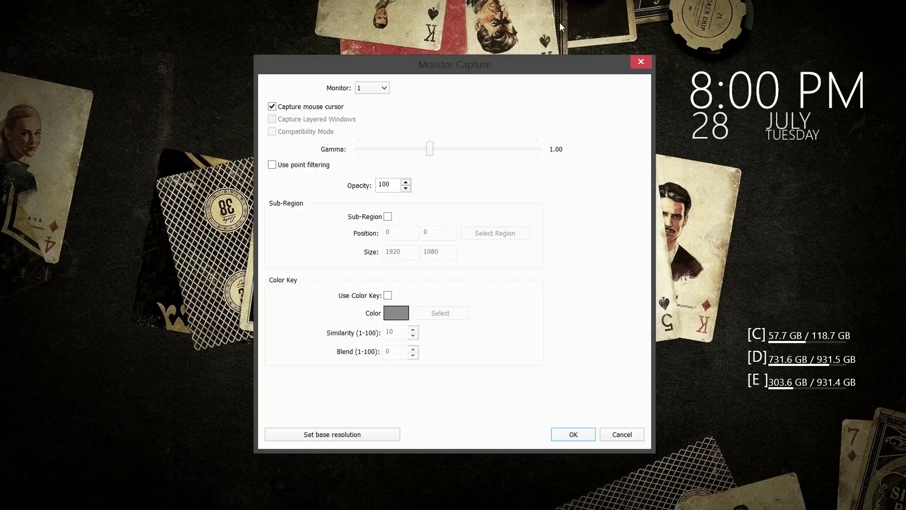
left_click(383, 89)
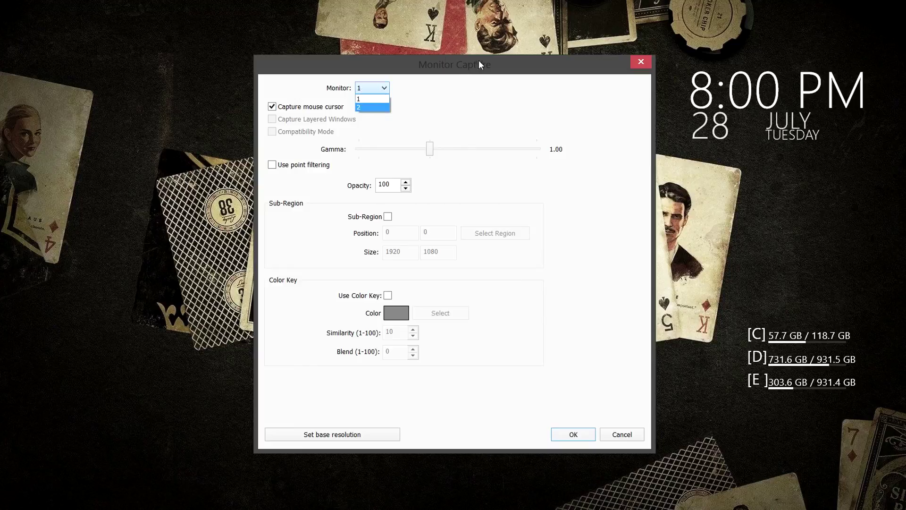
left_click(399, 77)
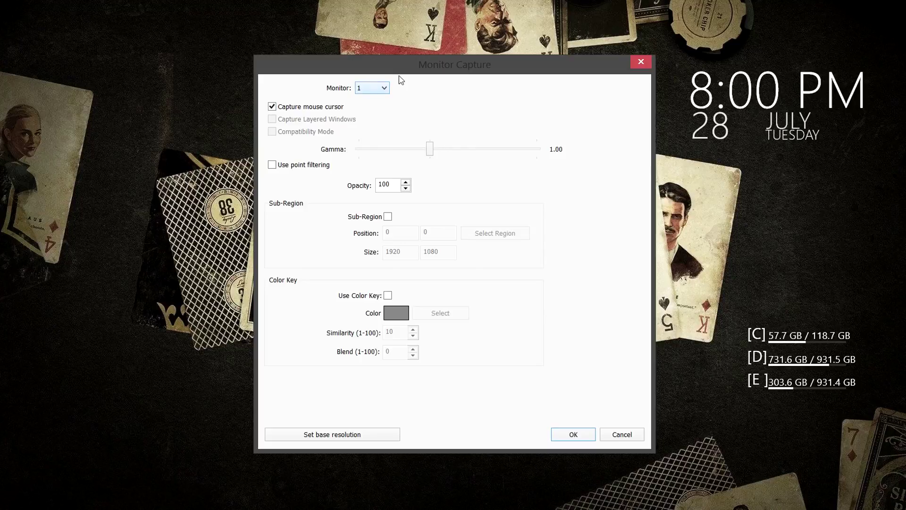
left_click(567, 434)
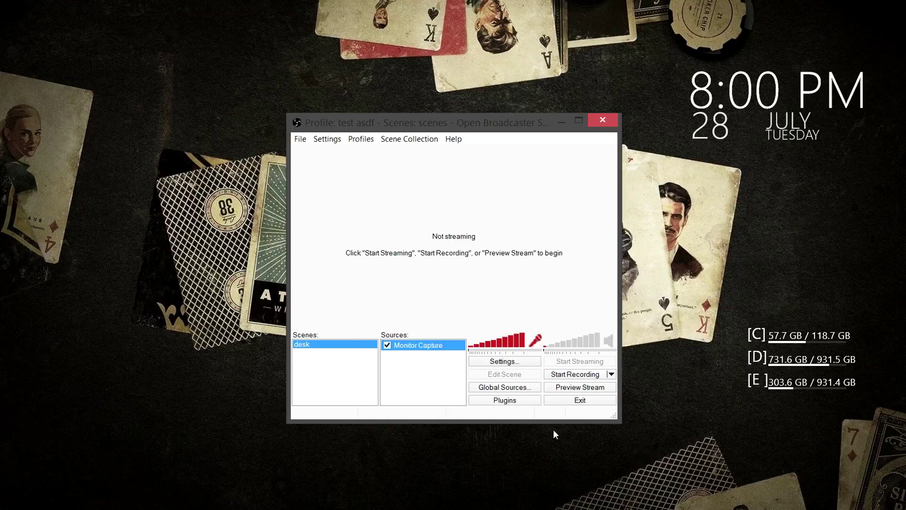
Preview the stream to check the desk scene's monitor capture, and stop the preview
left_click(562, 392)
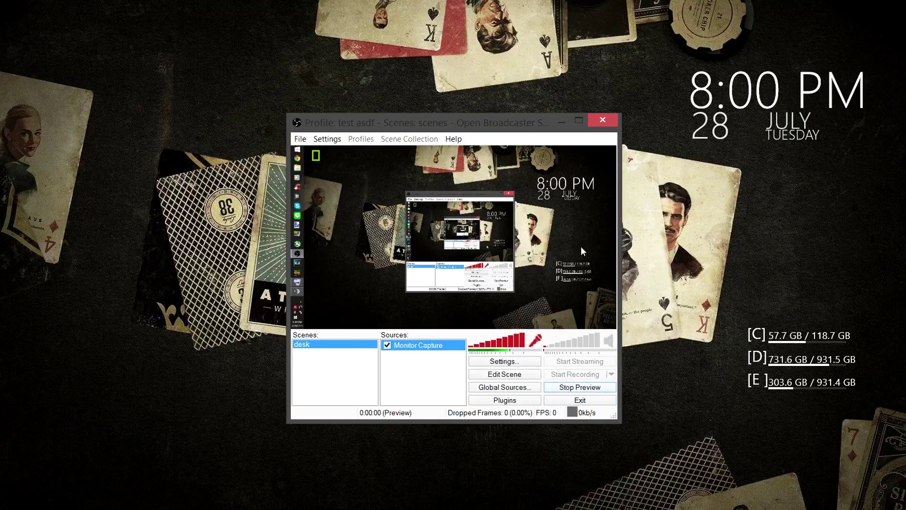
left_click_drag(737, 202, 756, 450)
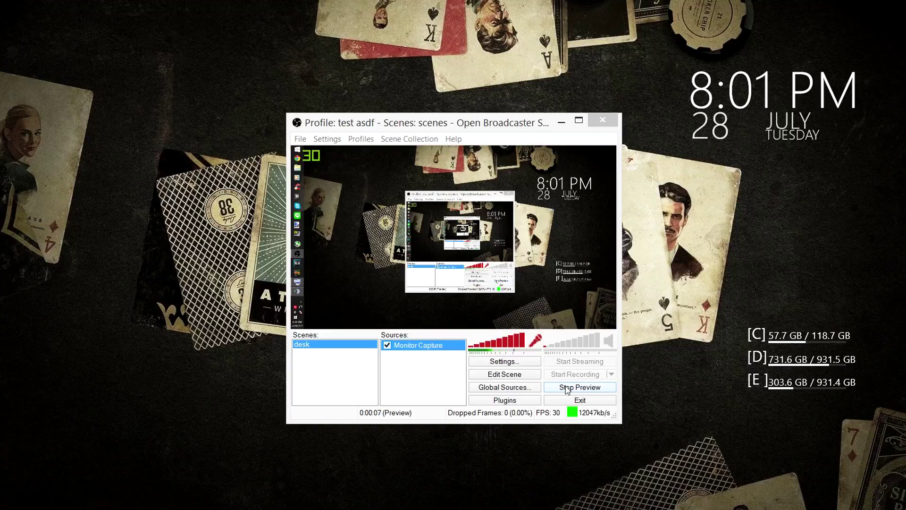
left_click(567, 388)
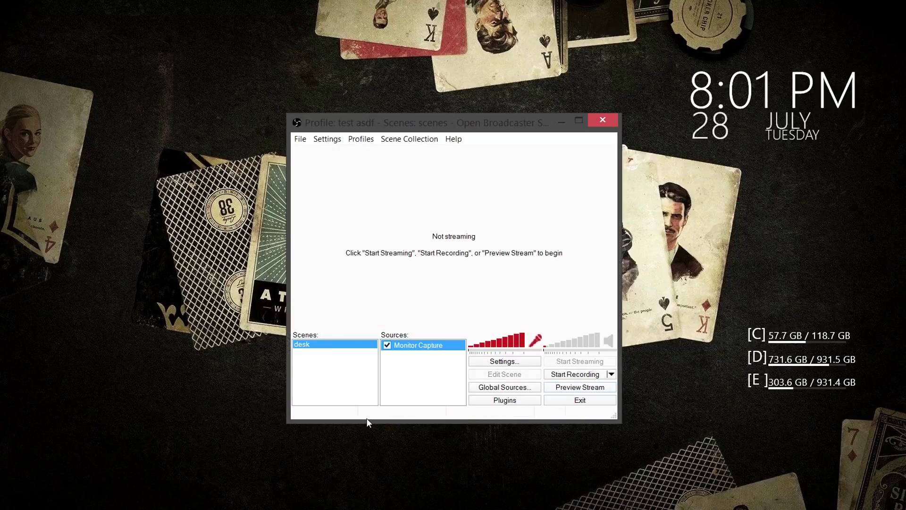
Add a new scene named "games"
right_click(307, 358)
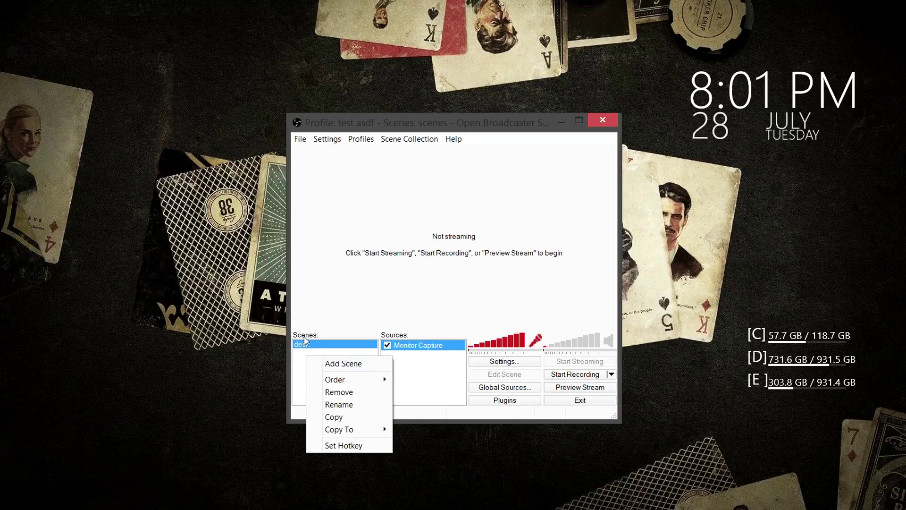
left_click(313, 364)
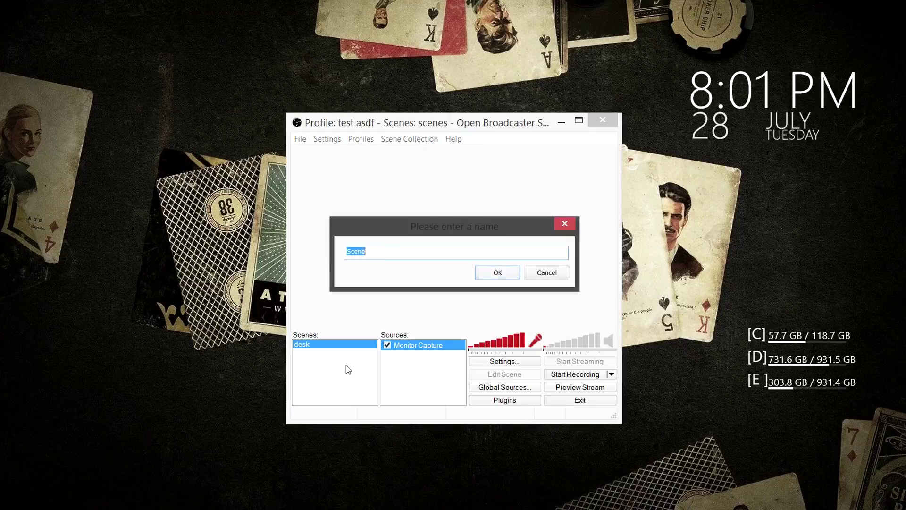
type("games")
key("Return")
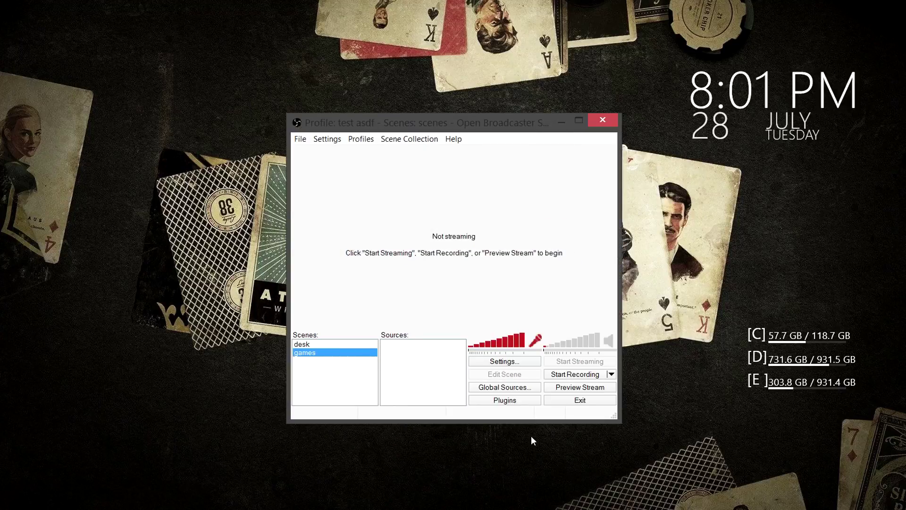
Assign Shift + G as the hotkey of the games scene
right_click(349, 353)
left_click(388, 441)
key("shift+g")
left_click(452, 207)
Add a Game Capture source with its default name to the games scene and check its list of capturable applications
right_click(396, 350)
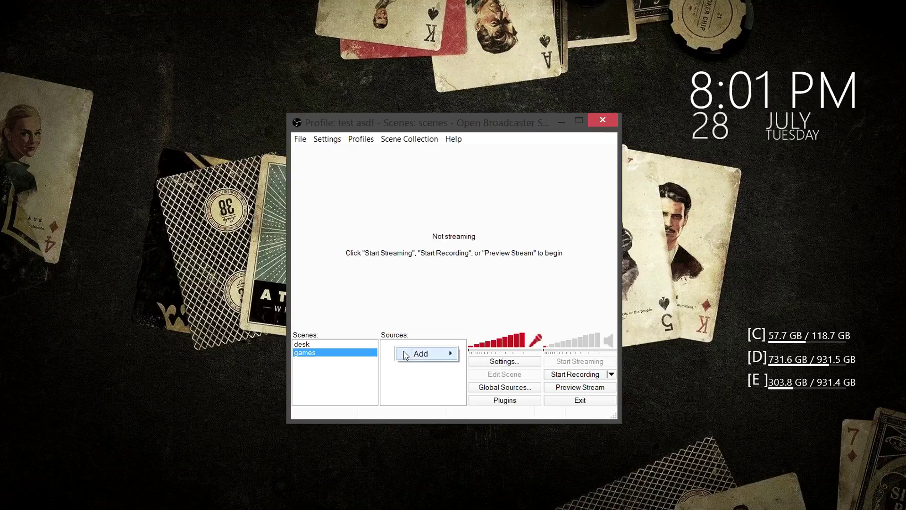
mouse_move(423, 353)
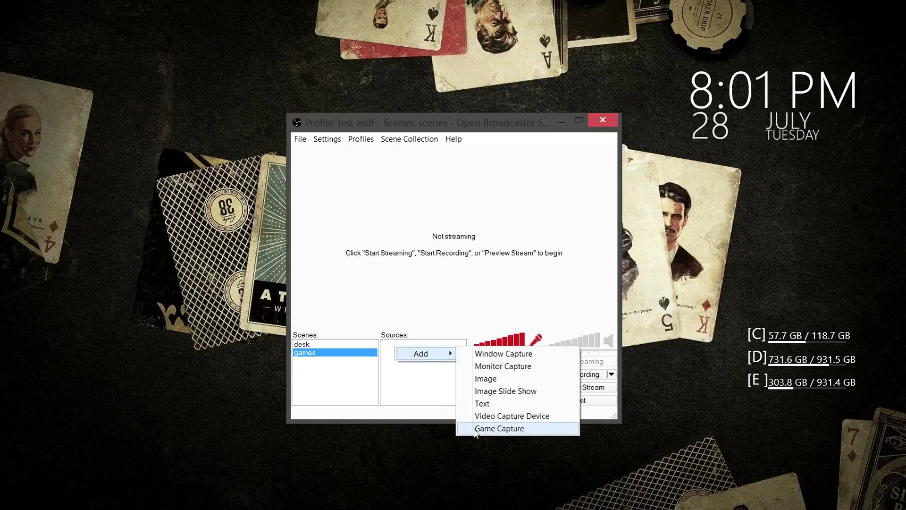
left_click(506, 430)
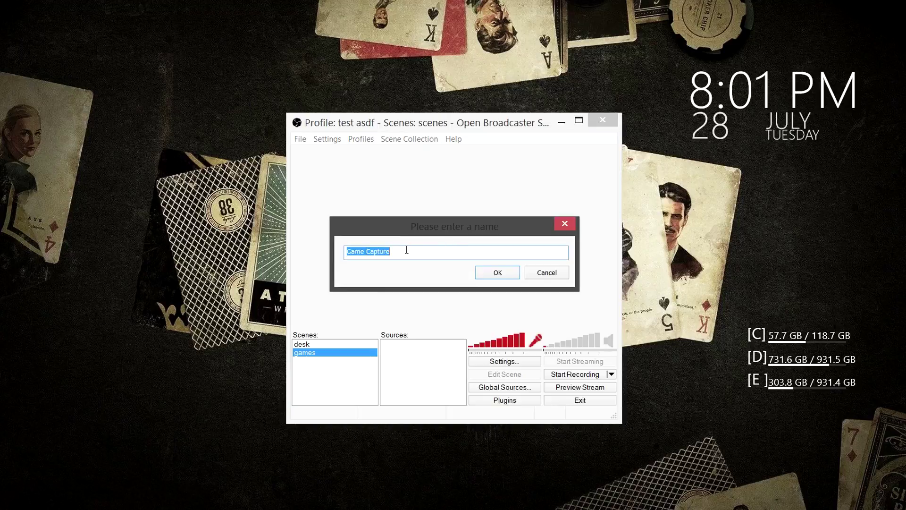
left_click(500, 279)
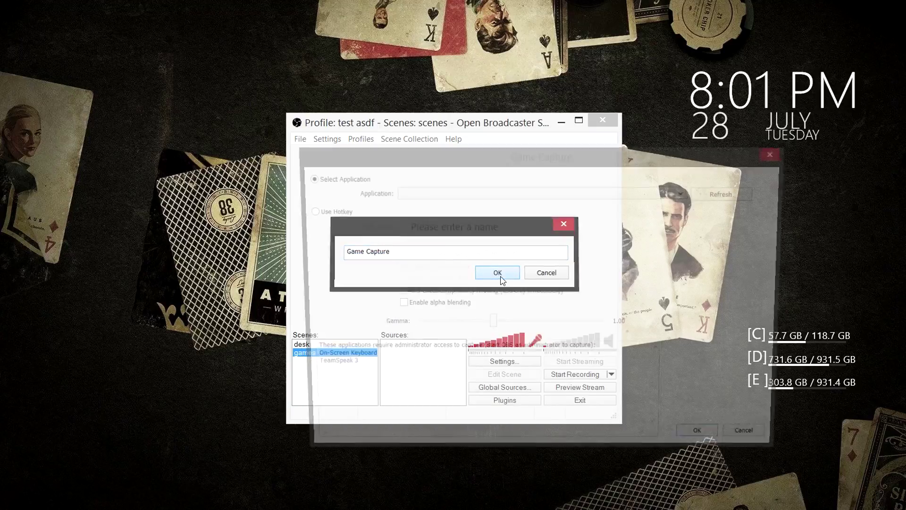
left_click(482, 193)
left_click(421, 196)
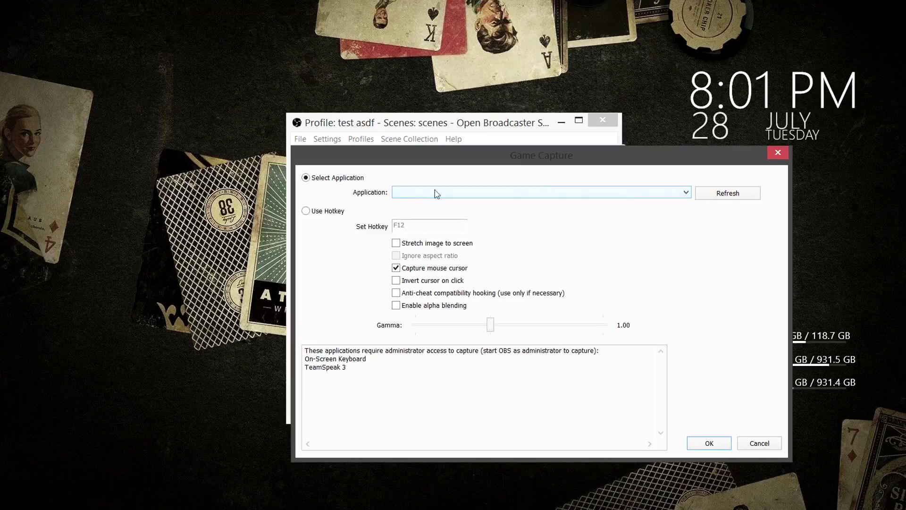
left_click_drag(681, 153, 515, 153)
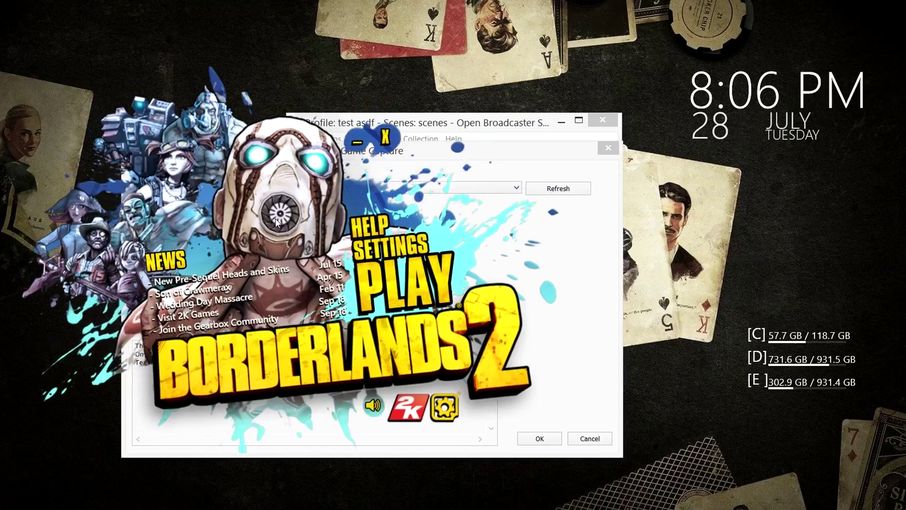
Launch Borderlands 2, refresh the application list, and accept Borderlands 2 as the application for the Game Capture source
left_click_drag(281, 271, 272, 209)
left_click(398, 279)
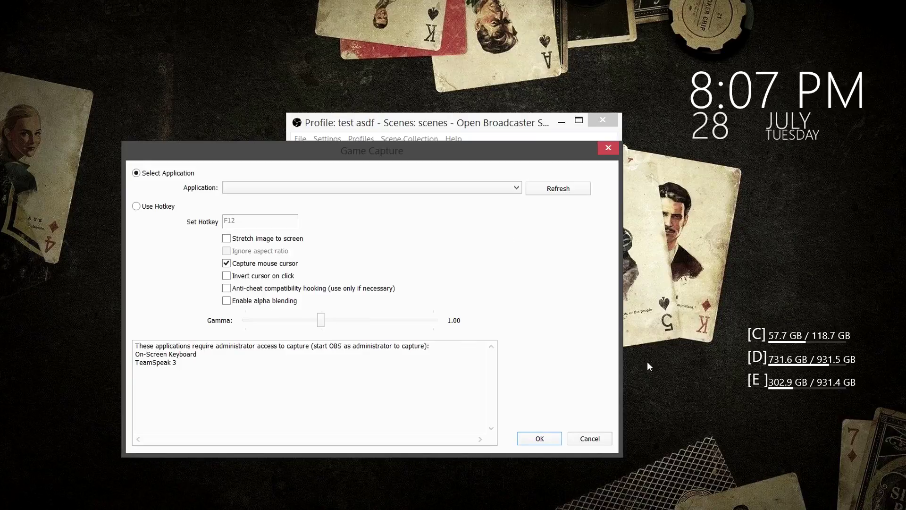
left_click(558, 189)
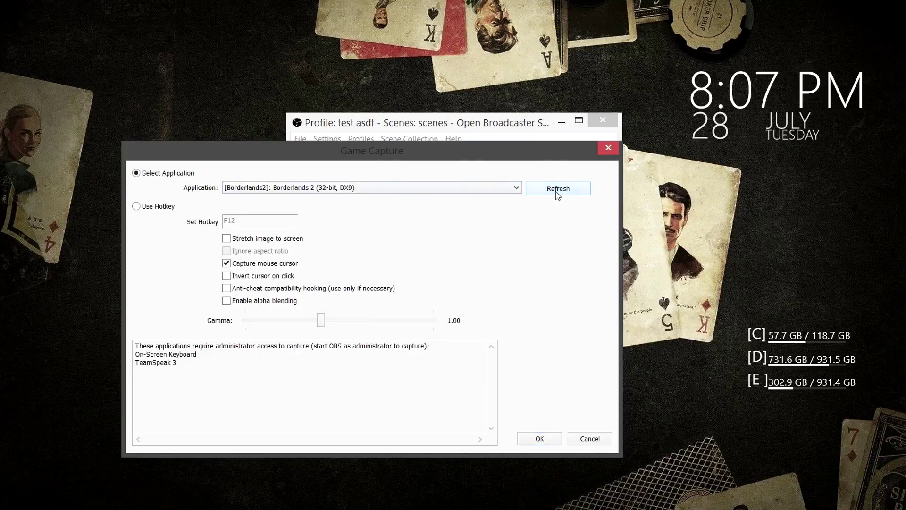
left_click(318, 190)
left_click(320, 198)
left_click(538, 438)
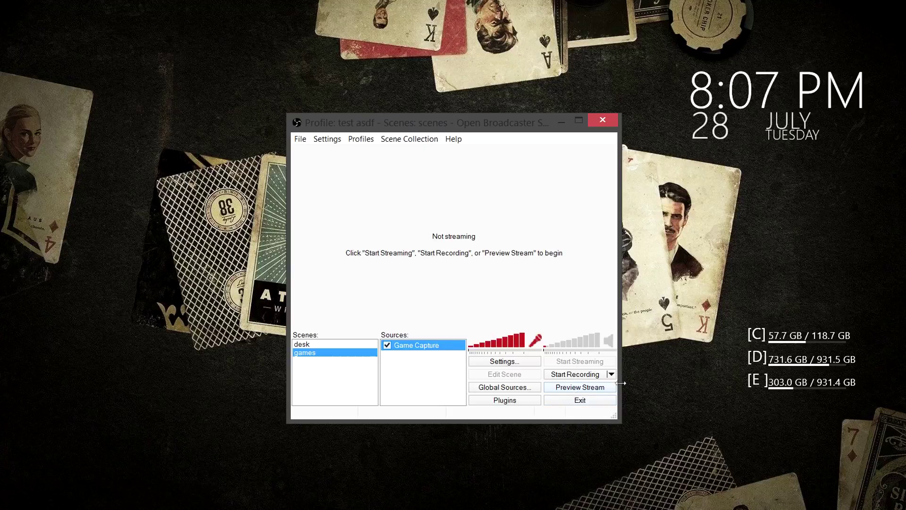
Preview the stream to check the Borderlands 2 capture in the games scene, and stop the preview
left_click(585, 388)
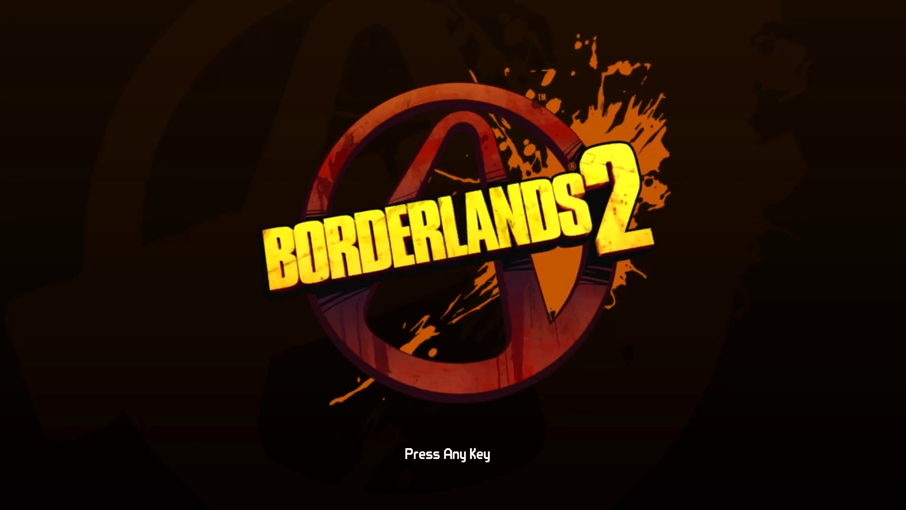
key("alt+Tab")
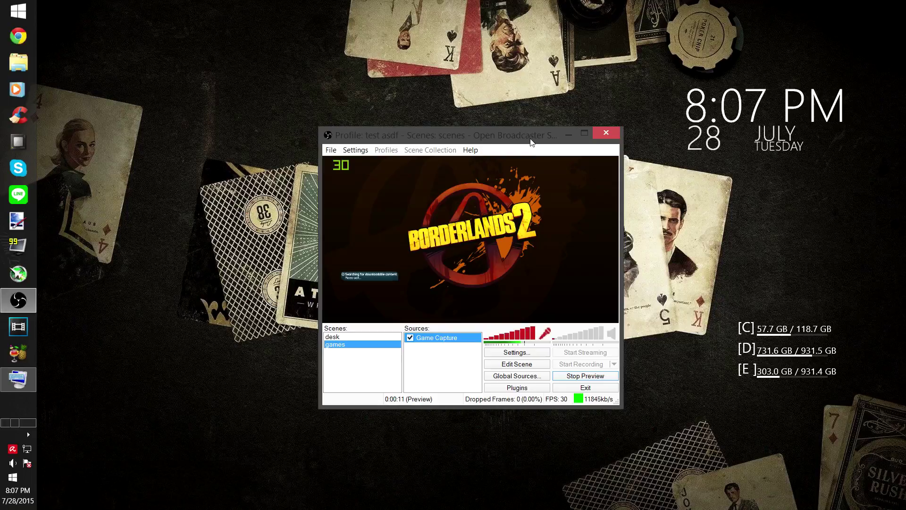
left_click_drag(528, 138, 492, 178)
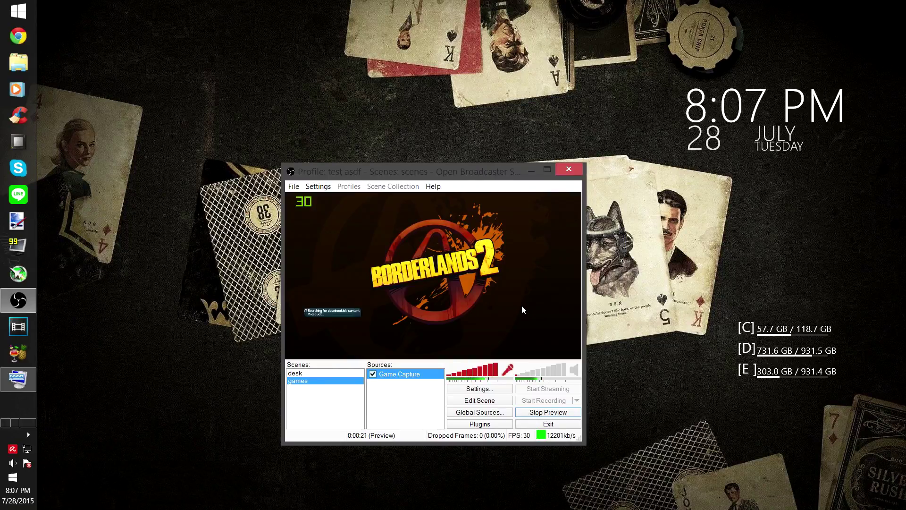
left_click(548, 414)
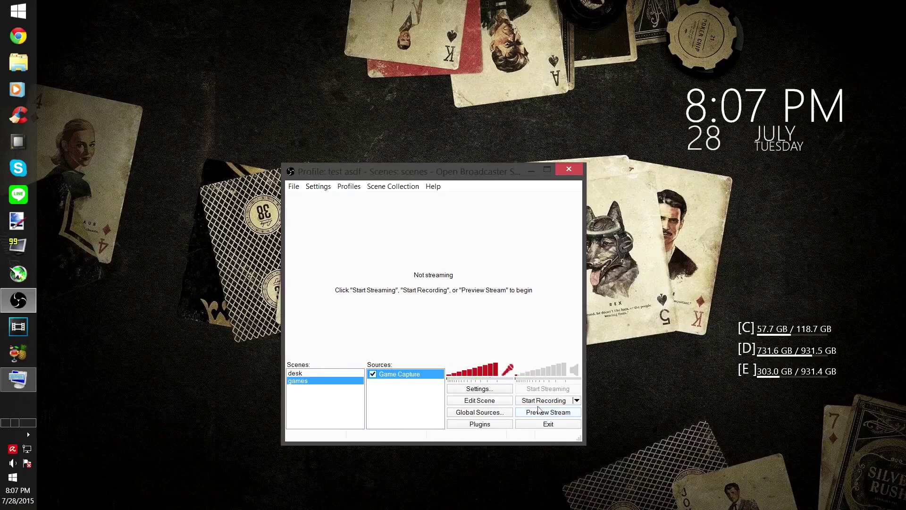
Start recording the games scene and switch to Borderlands 2
left_click(535, 401)
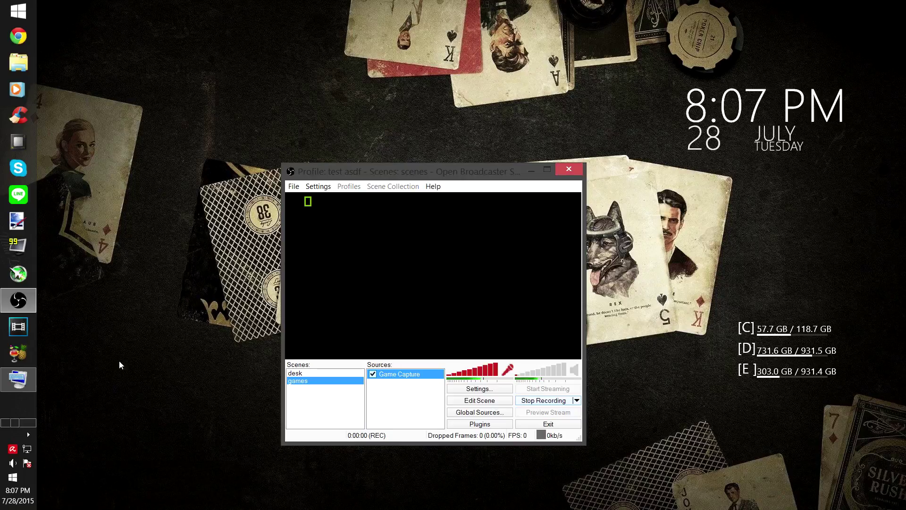
left_click(27, 431)
left_click(27, 97)
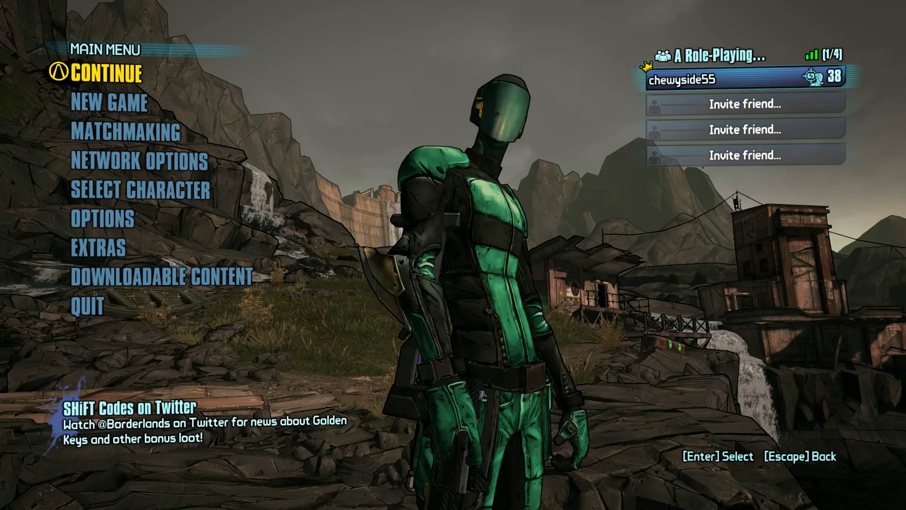
Check the running recording in Open Broadcaster Software and return to the Borderlands 2 main menu
key("alt+Tab")
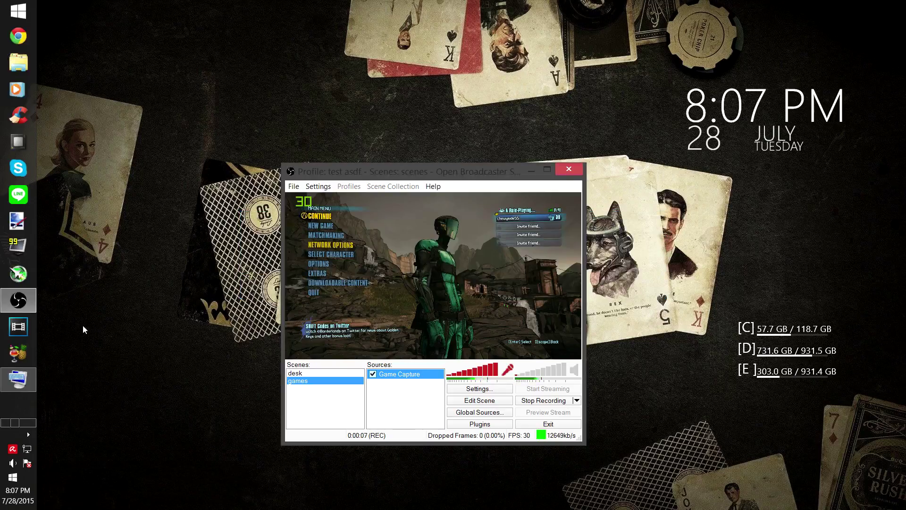
left_click_drag(15, 425, 31, 426)
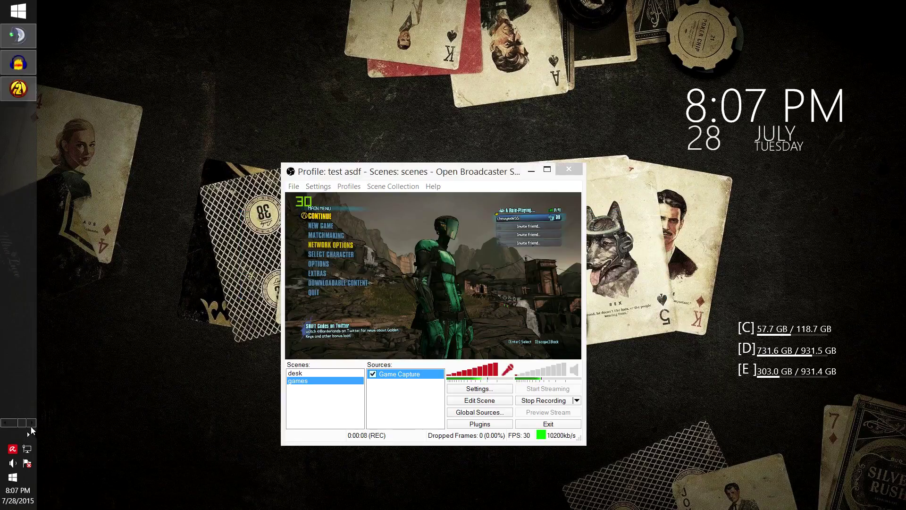
left_click(27, 84)
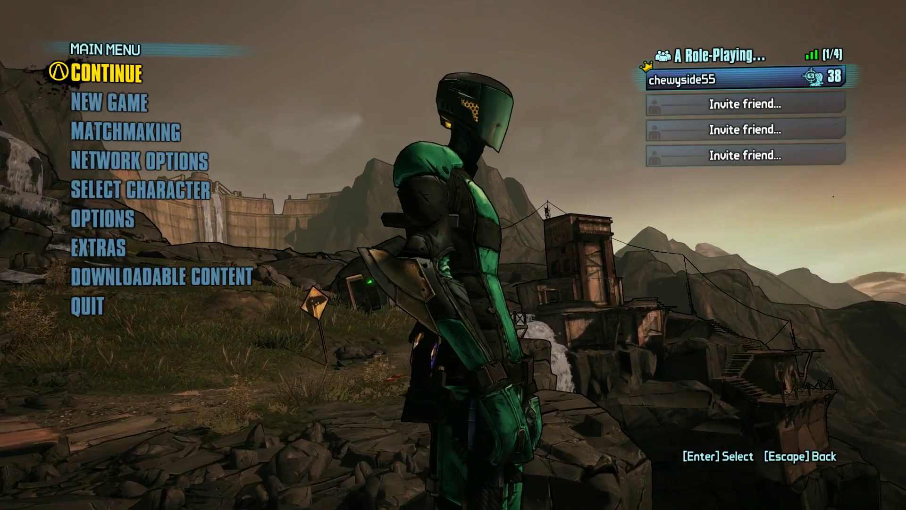
Continue the saved Borderlands 2 game and run forward along the canyon path to capture test gameplay
left_click(122, 72)
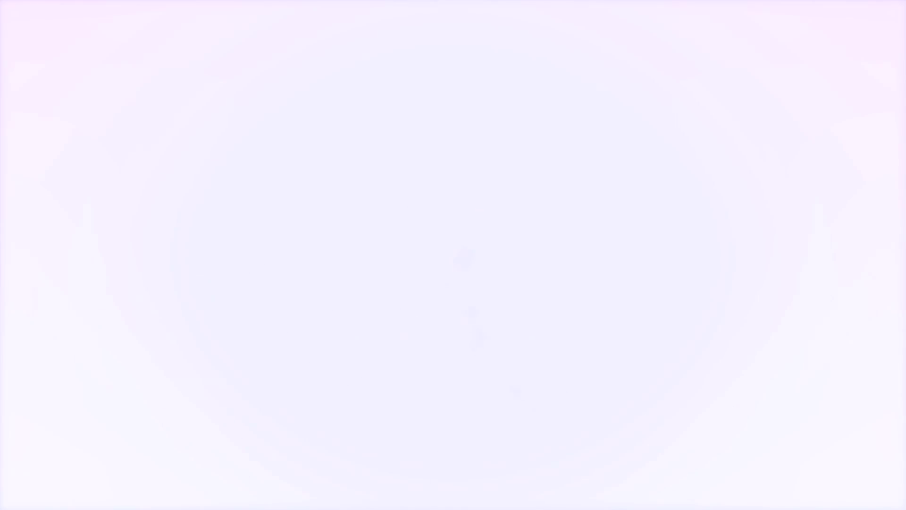
key("shift+w")
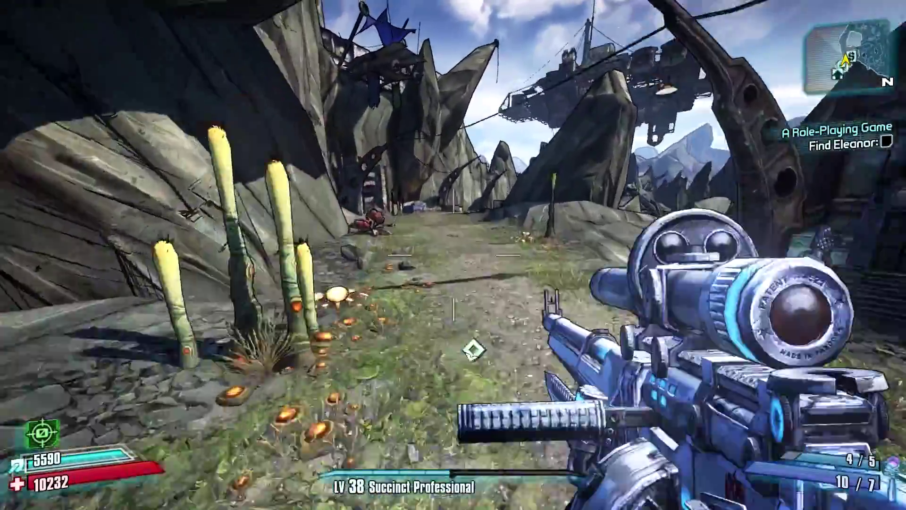
key("shift+w")
key("w")
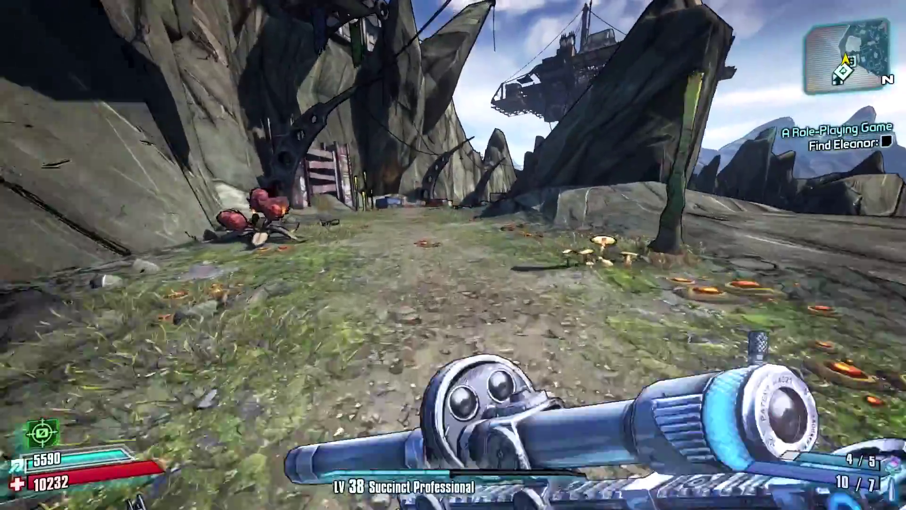
key("shift+w")
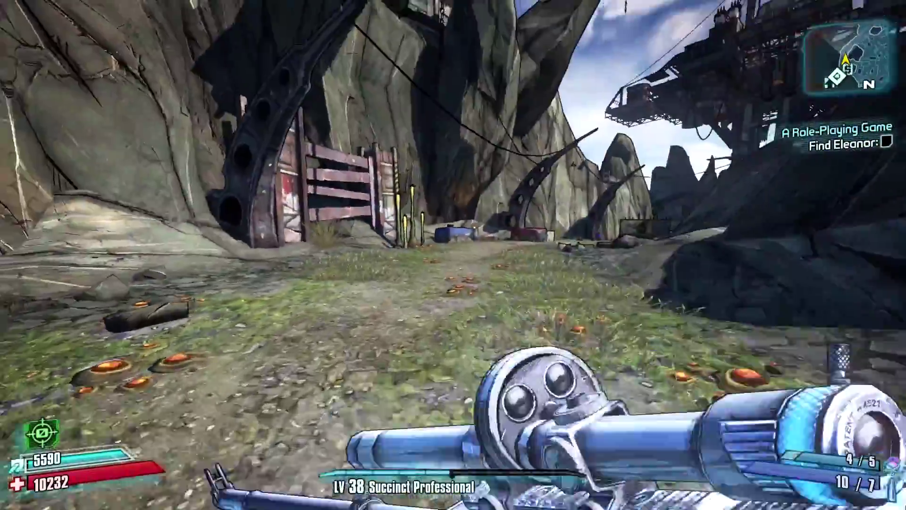
key("shift+w")
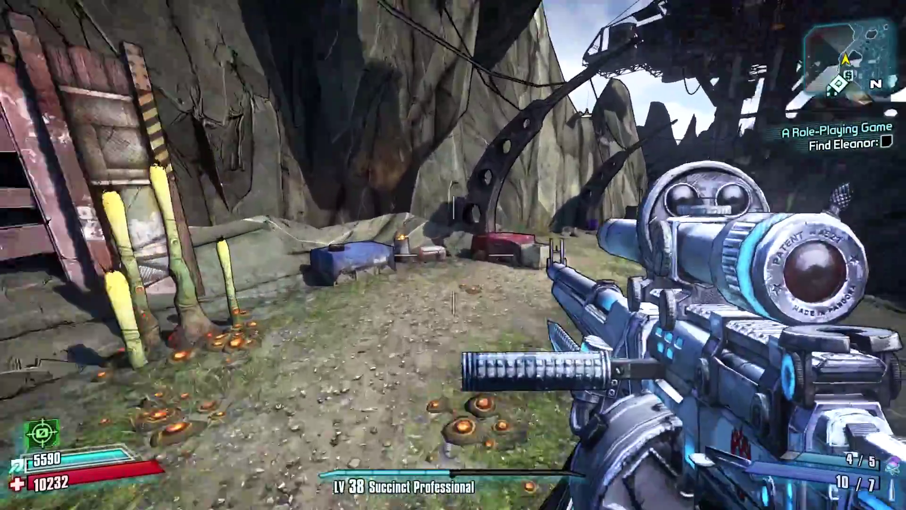
key("w")
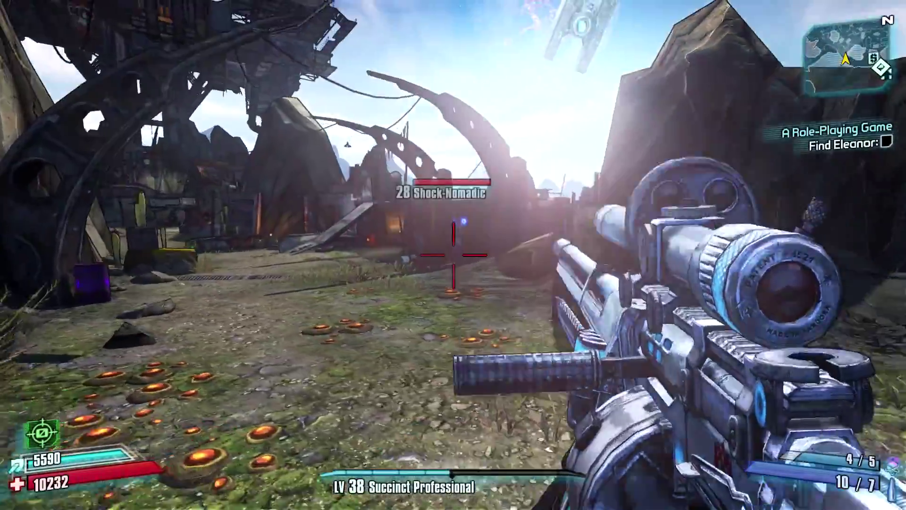
Aim through the scope at the Shock-Nomadic and fire two shots while moving along the path
right_click(453, 255)
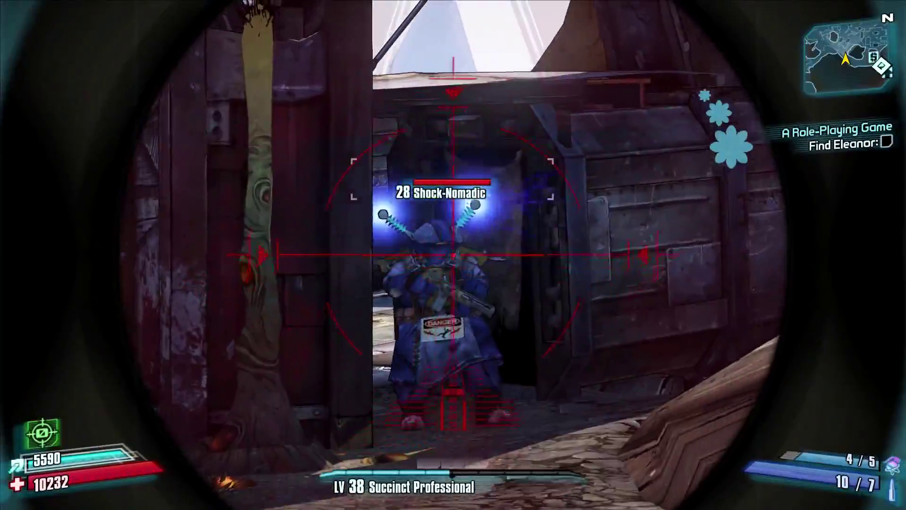
left_click(453, 255)
key("shift+w")
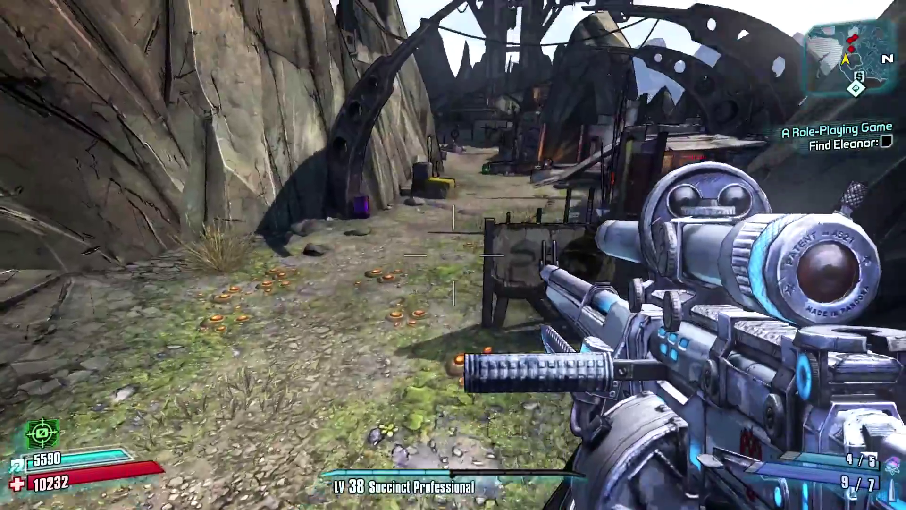
left_click(453, 255)
key("d")
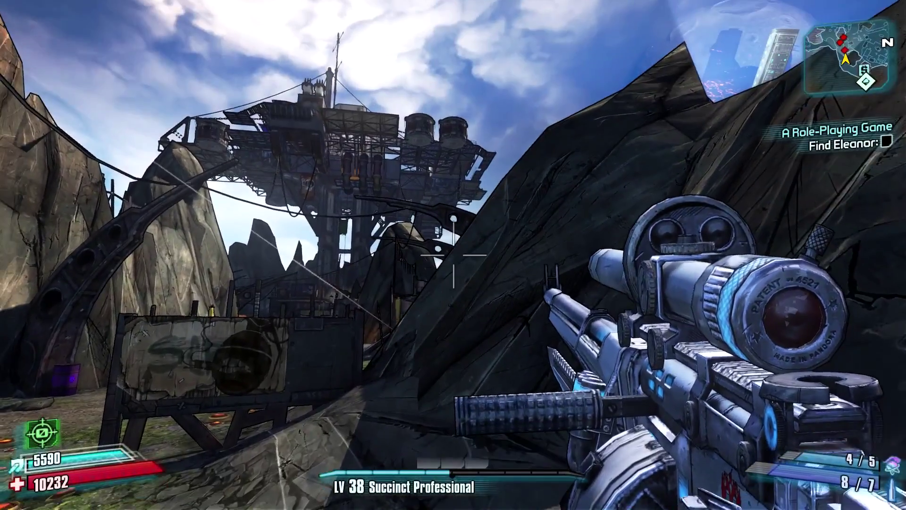
Pause the game, switch to Open Broadcaster Software, and stop the recording
key("Escape")
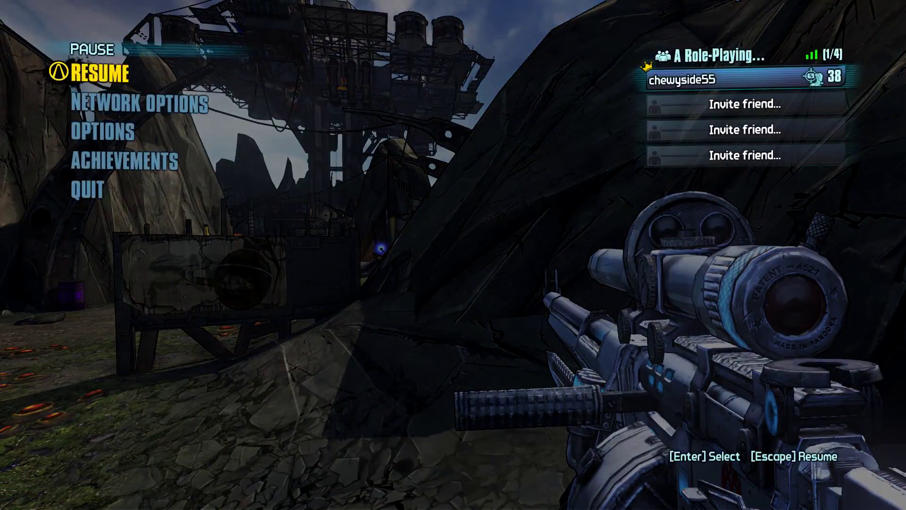
key("alt+Tab")
left_click(543, 401)
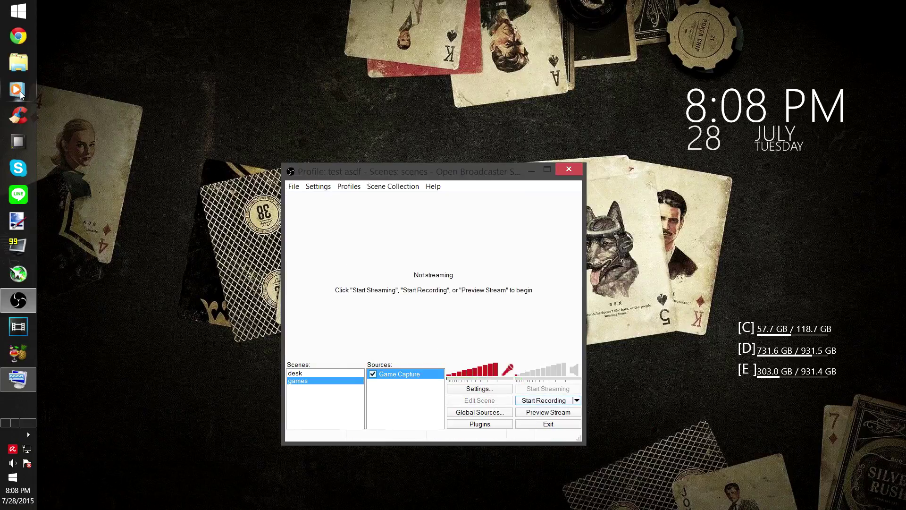
Browse to the obs folder inside Videos in File Explorer and play the recording ass (15)
left_click(18, 61)
double_click(559, 245)
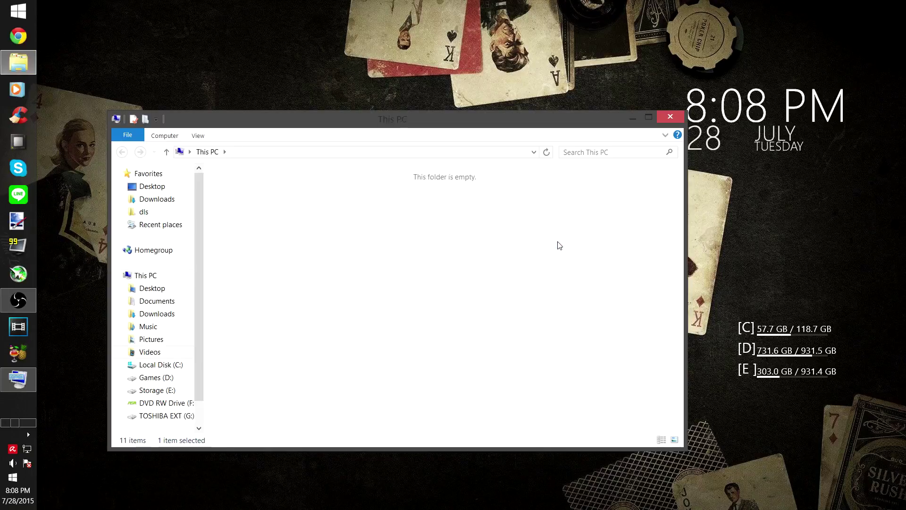
double_click(535, 306)
scroll(536, 309, "down", 5)
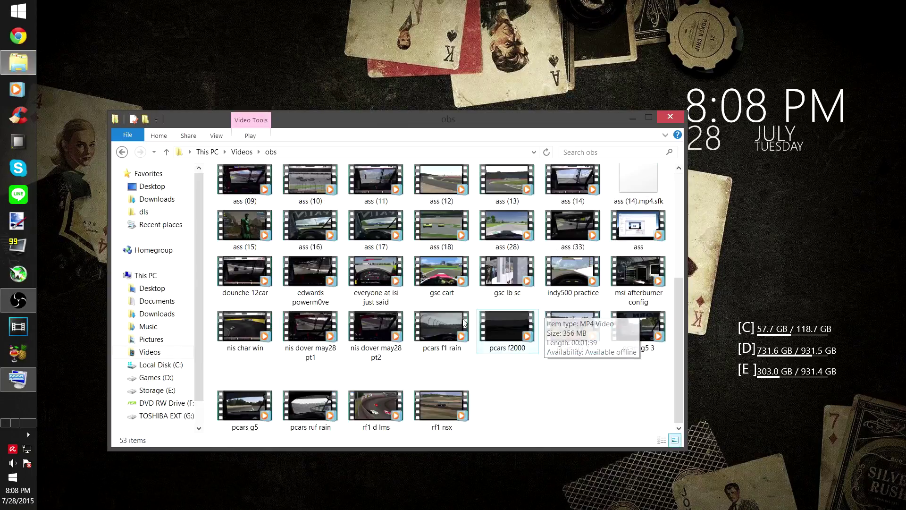
scroll(505, 397, "up", 4)
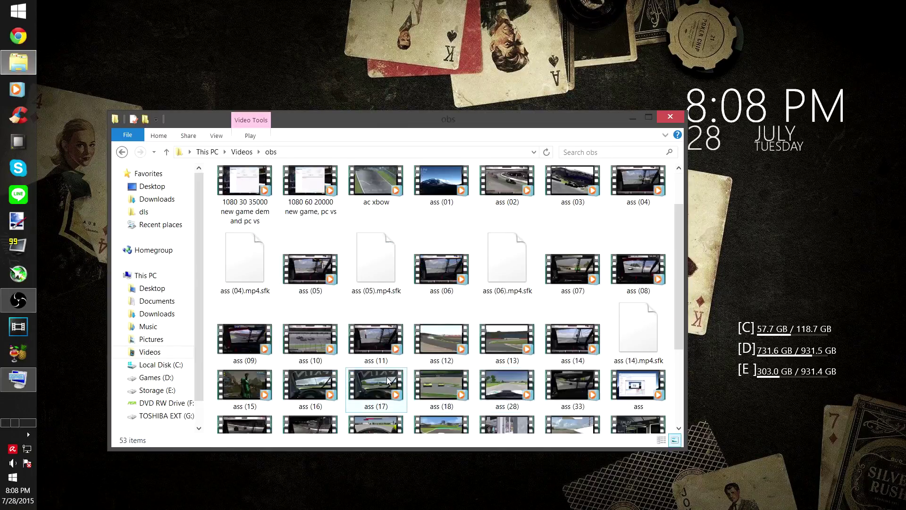
double_click(244, 386)
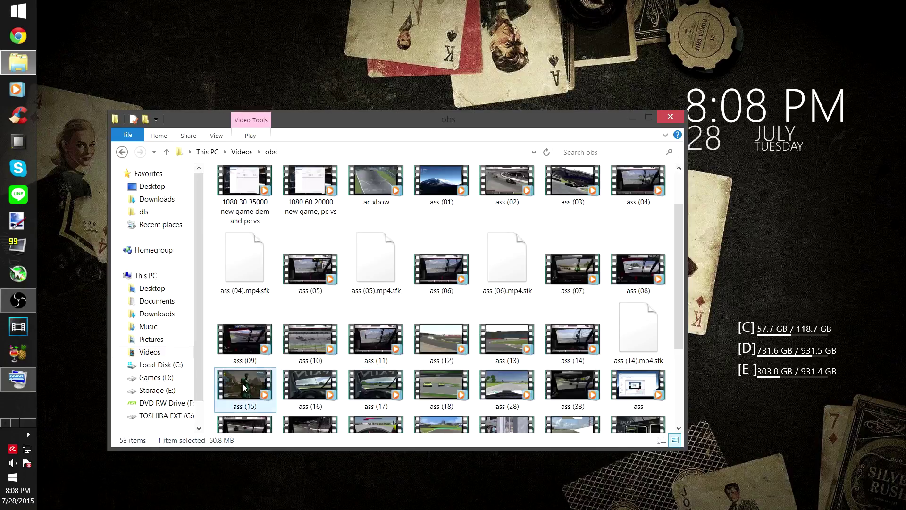
Review the recording's gameplay section at a lower volume in an enlarged player window, and close the player
left_click_drag(513, 429, 486, 429)
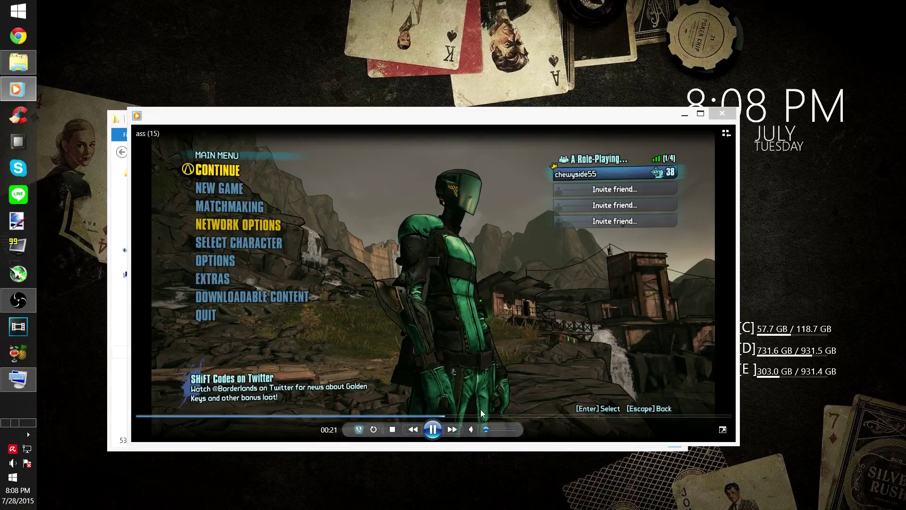
left_click(465, 416)
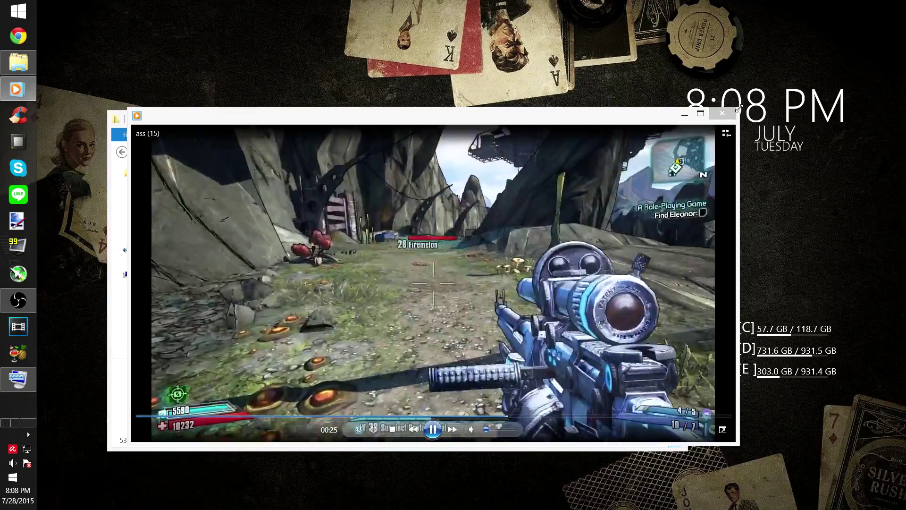
left_click_drag(736, 108, 765, 70)
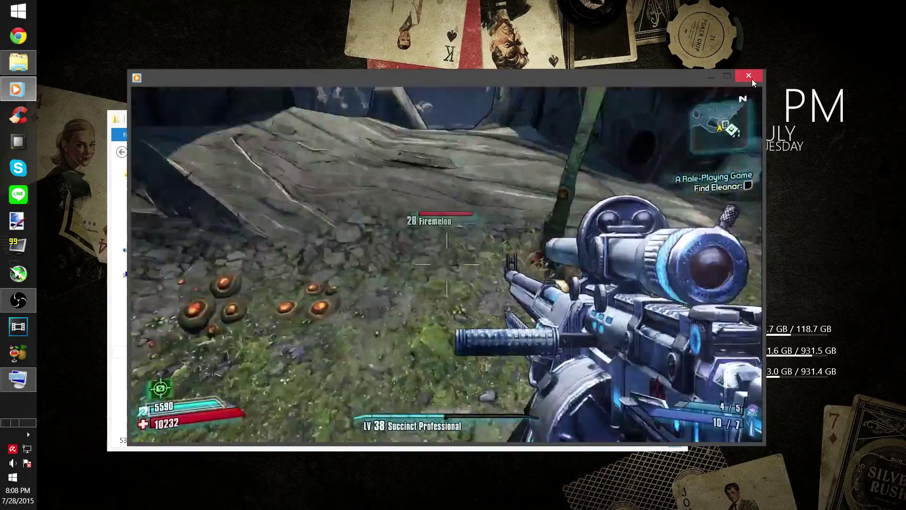
left_click(748, 75)
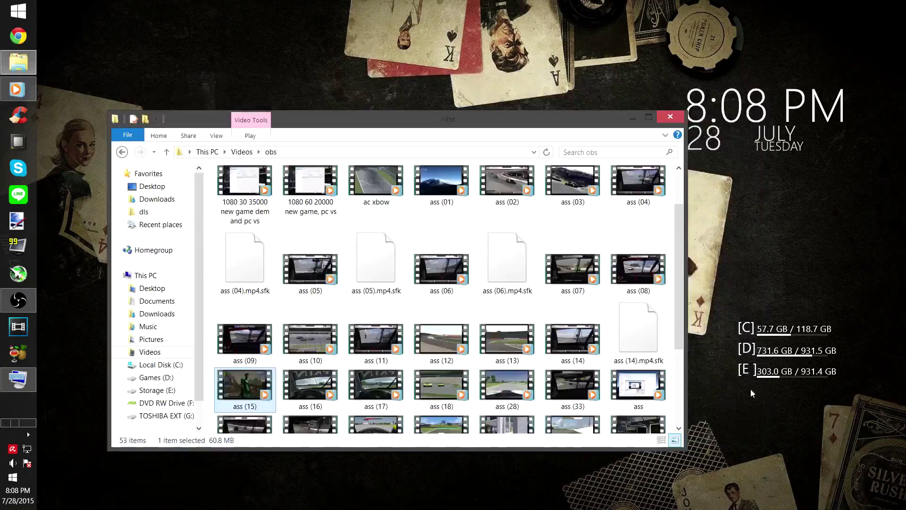
Close the obs folder window and minimize the Open Broadcaster Software window
left_click(671, 116)
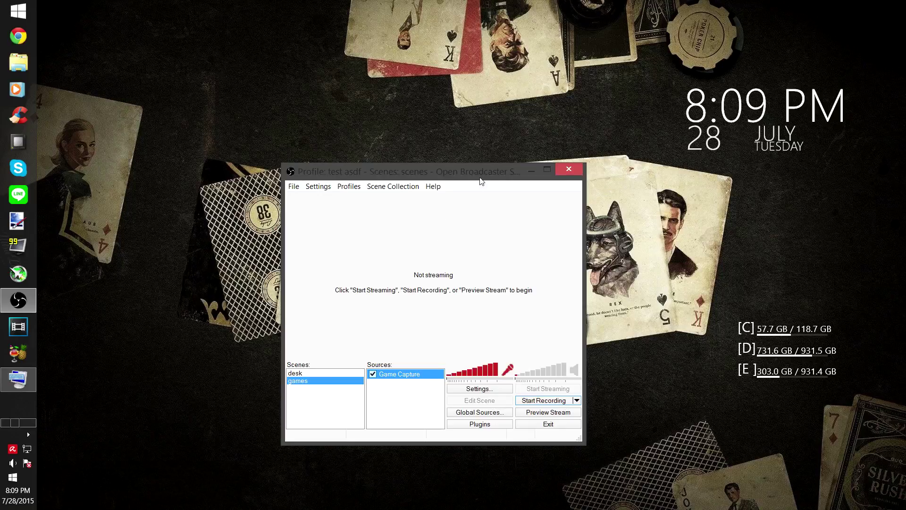
left_click_drag(479, 171, 517, 160)
left_click(563, 157)
left_click_drag(231, 66, 752, 443)
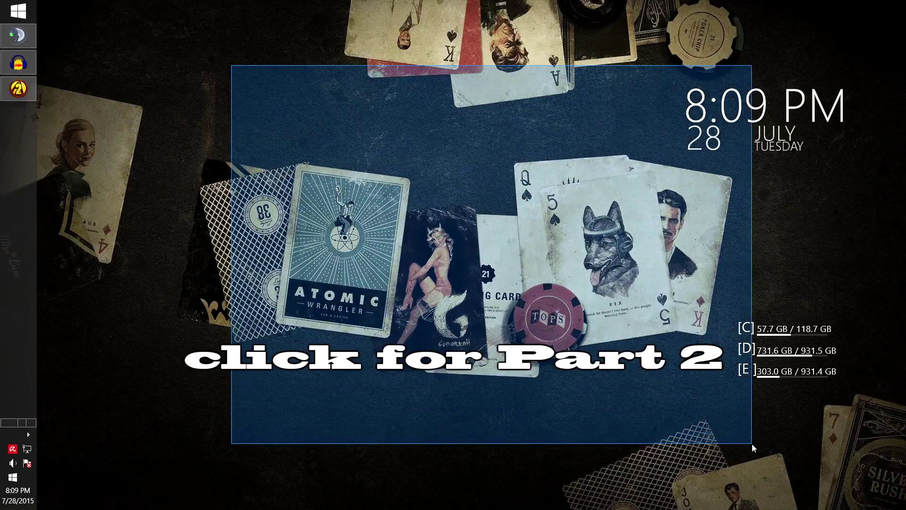
left_click_drag(752, 443, 752, 444)
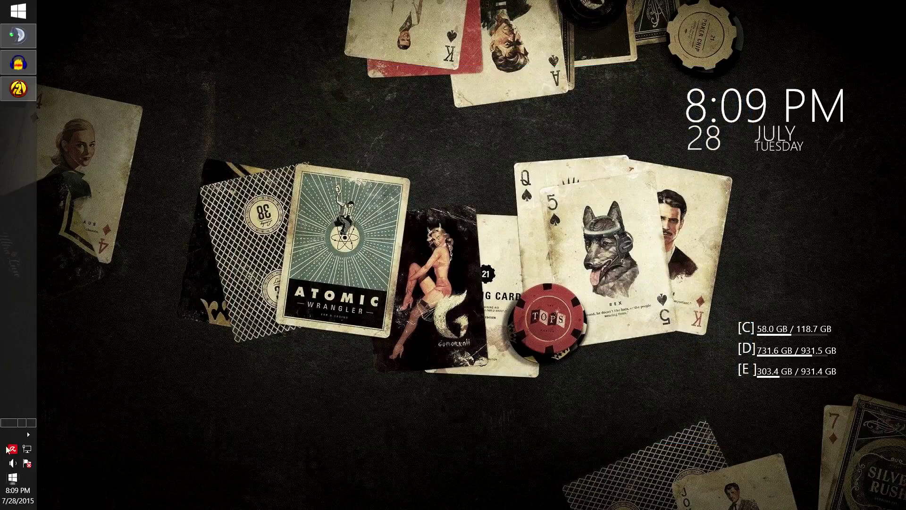